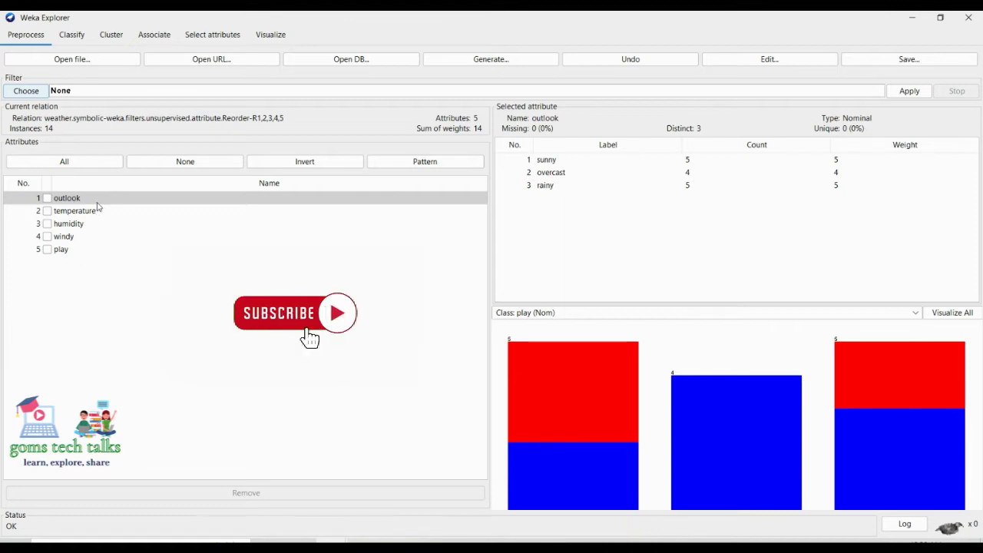
Choose AllFilter from the weka filters as the preprocessing filter.
click(21, 93)
click(12, 106)
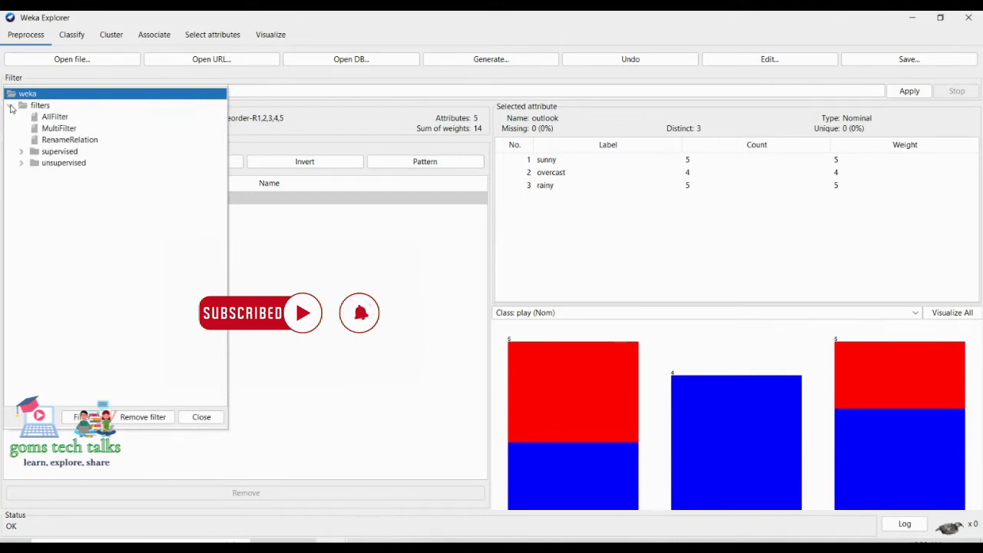
click(62, 116)
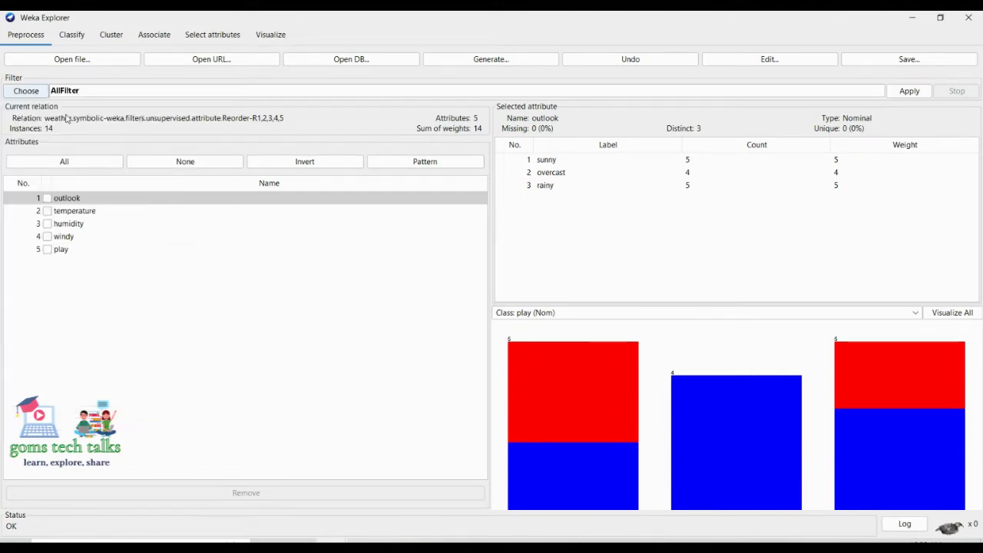
Examine the available filters and the descriptions of the supervised attribute filters, leaving the chosen filter as it is.
click(33, 93)
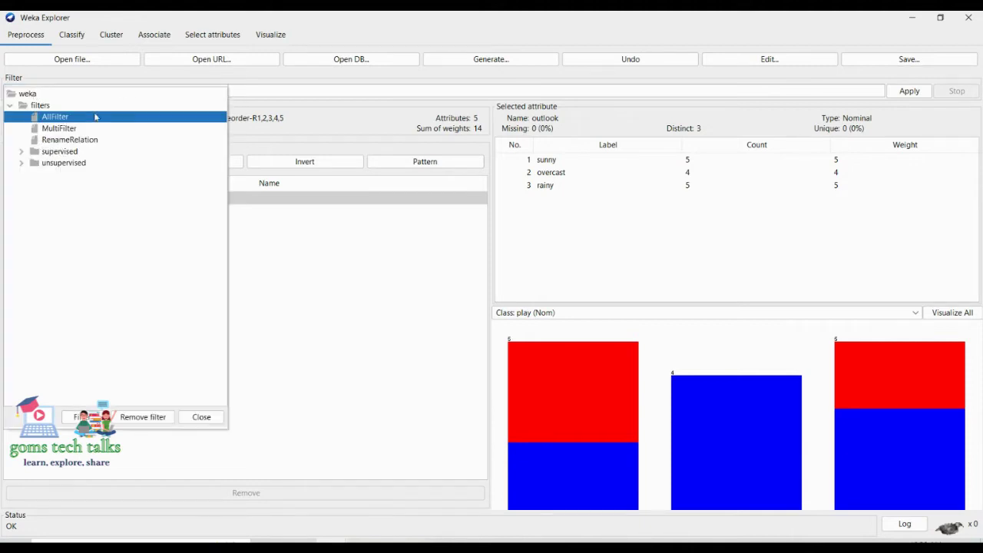
mouse_move(55, 129)
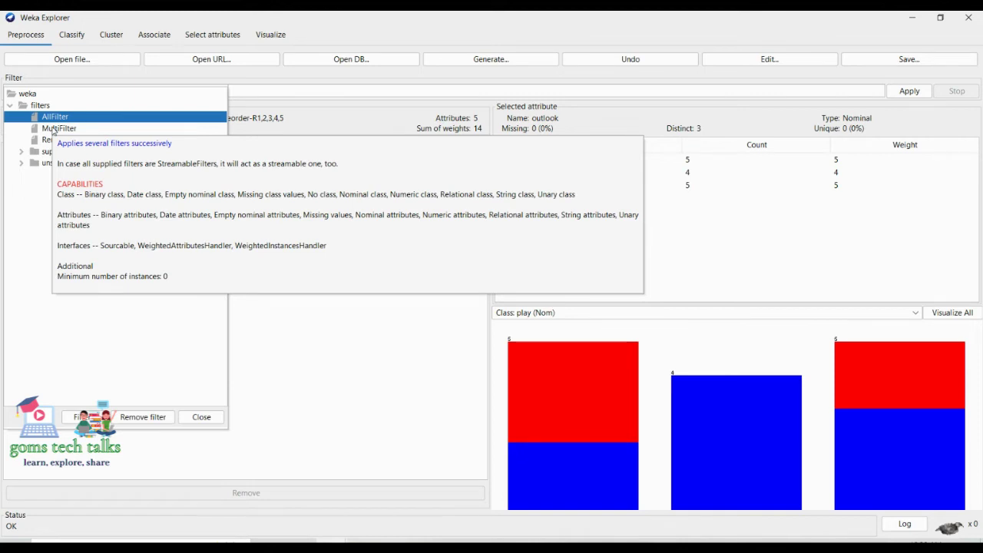
click(21, 152)
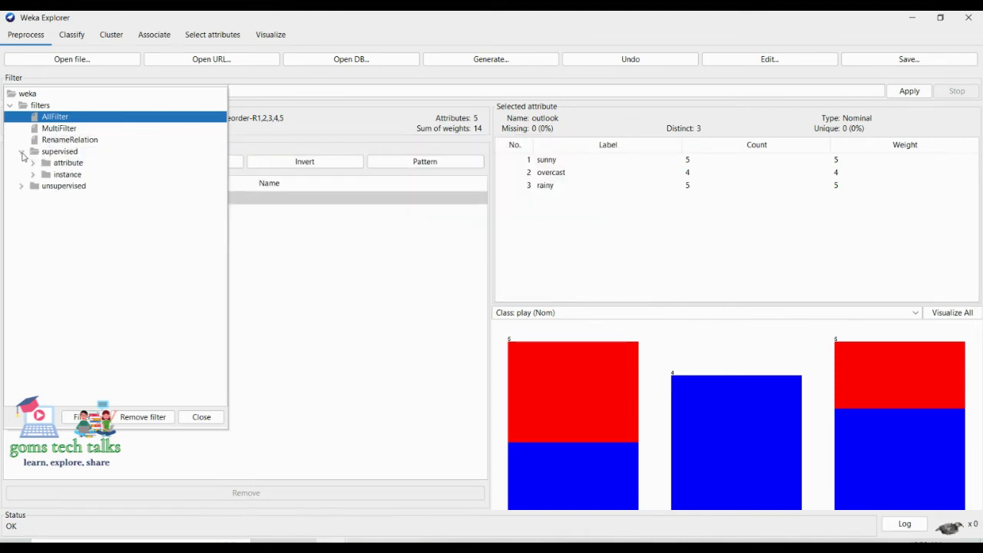
click(33, 163)
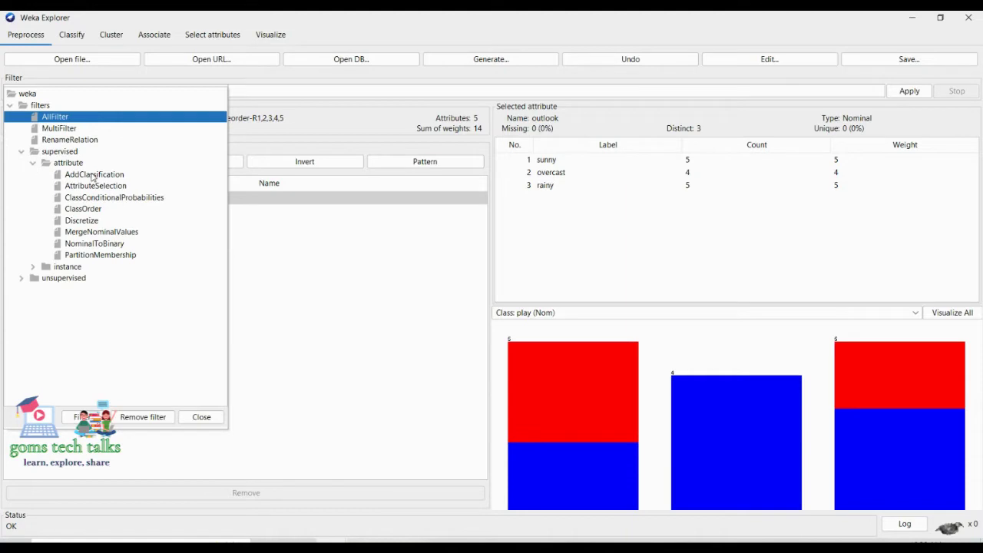
mouse_move(92, 188)
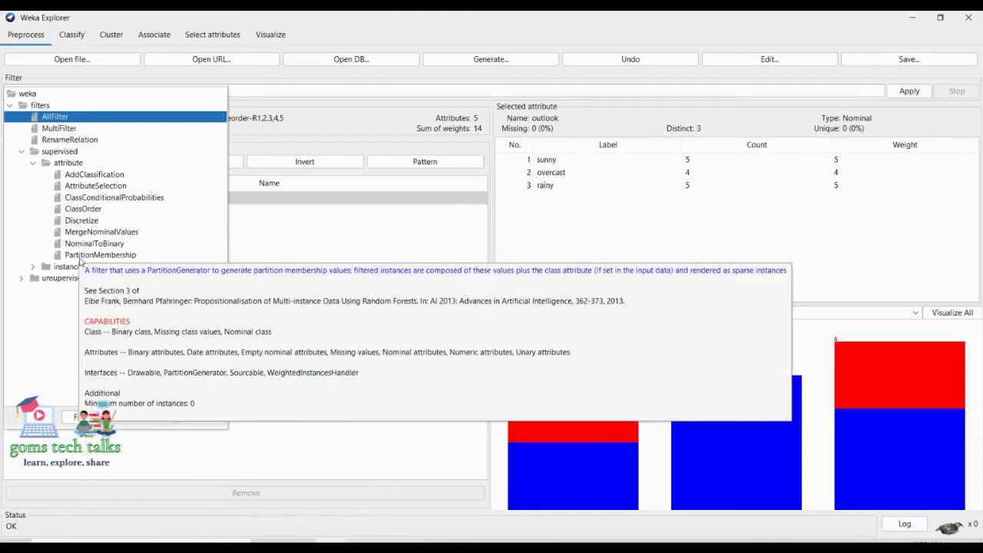
mouse_move(87, 239)
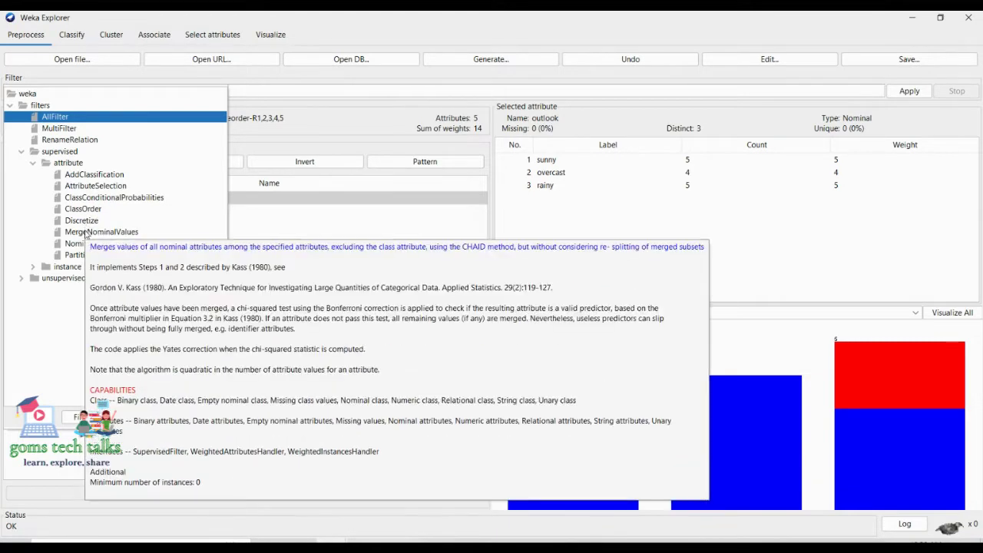
mouse_move(78, 258)
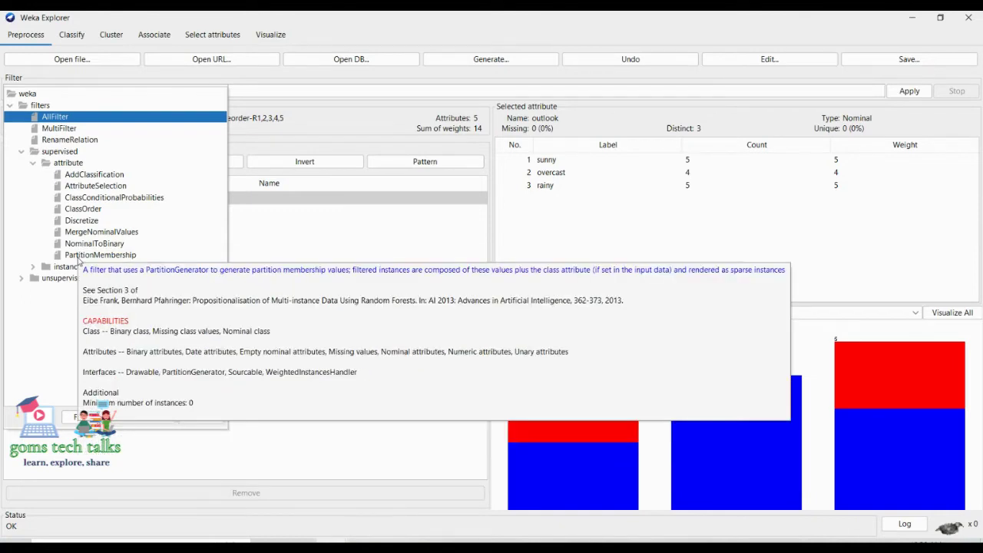
click(22, 154)
click(249, 261)
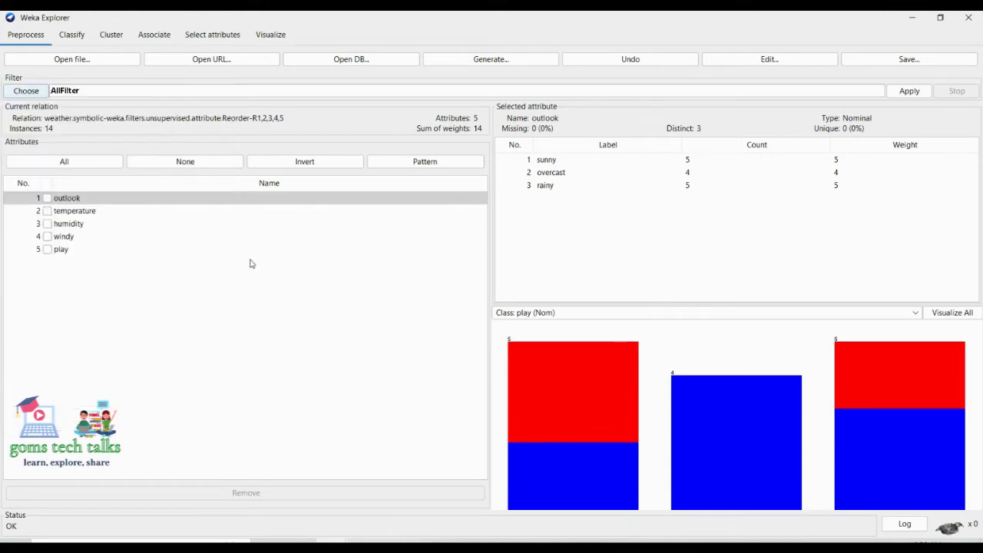
Review the instances and attribute types of the weather dataset in the data viewer.
click(783, 58)
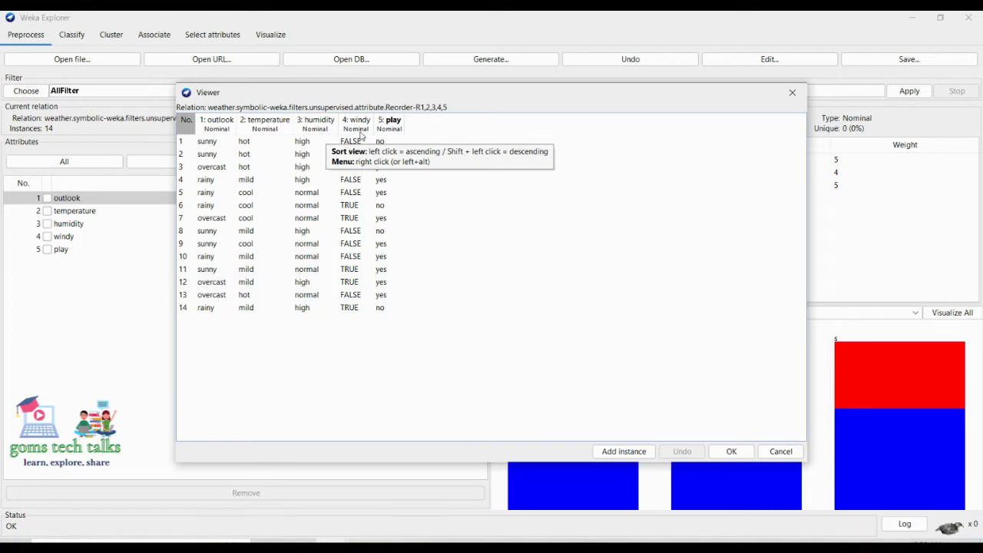
click(795, 93)
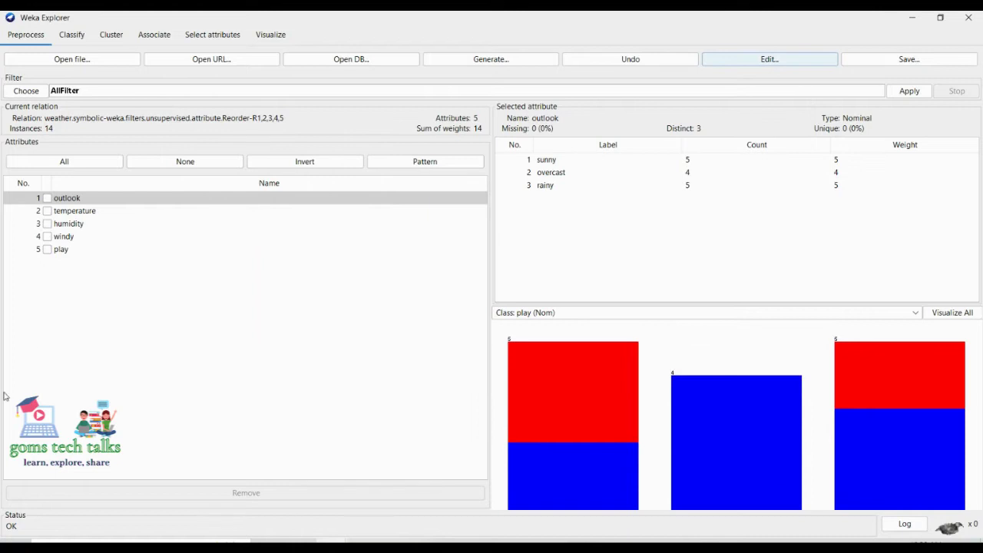
Tick the windy attribute, apply the supervised NominalToBinary attribute filter to the weather data, and review the converted instances.
click(48, 237)
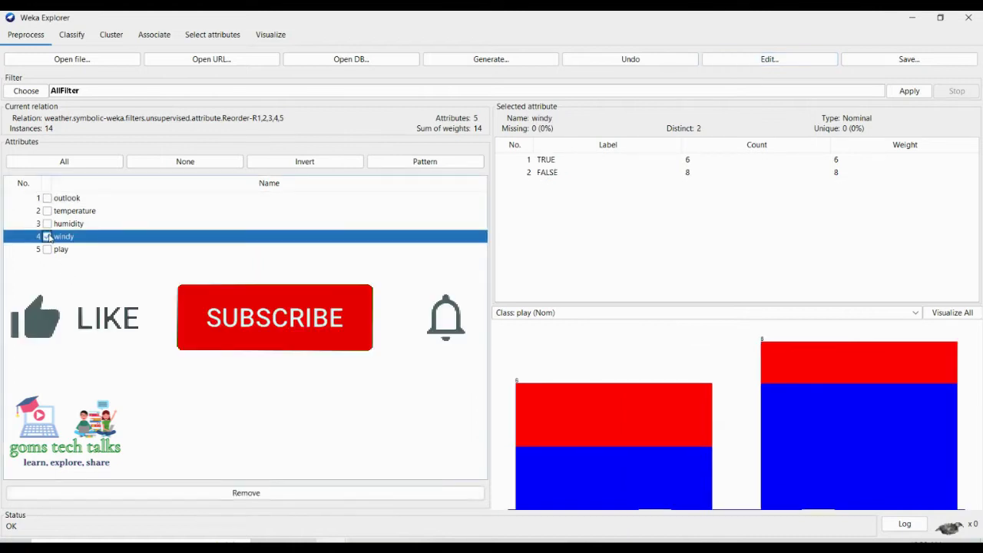
click(37, 90)
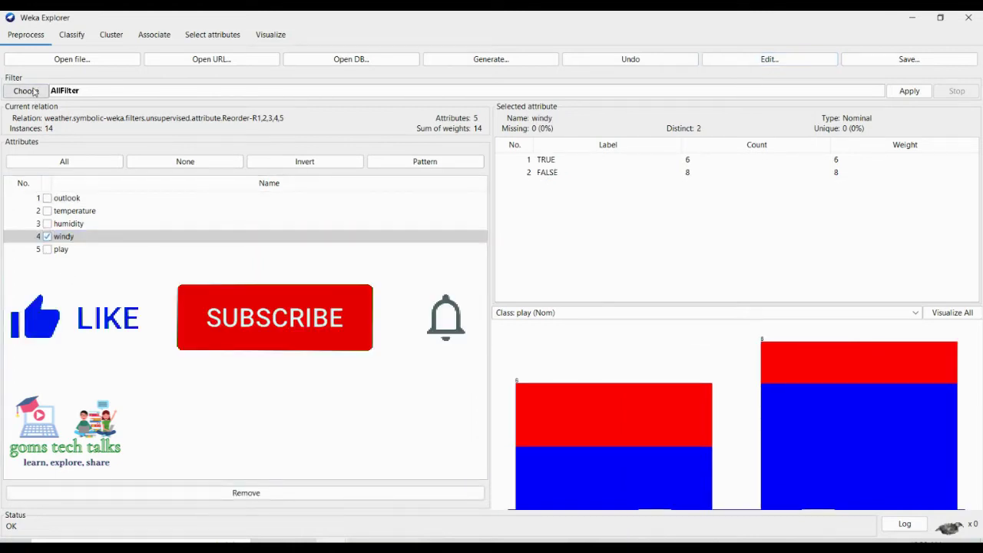
click(22, 151)
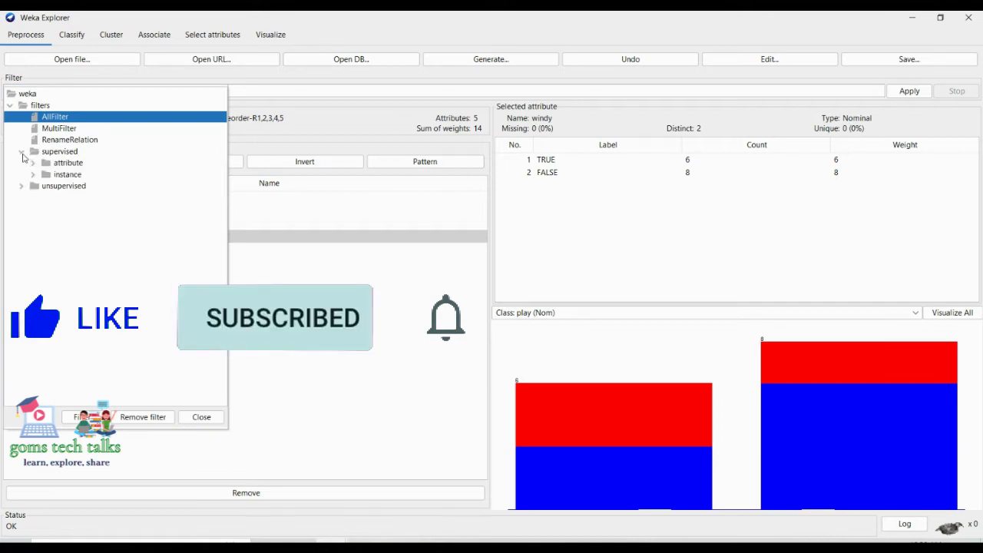
click(34, 163)
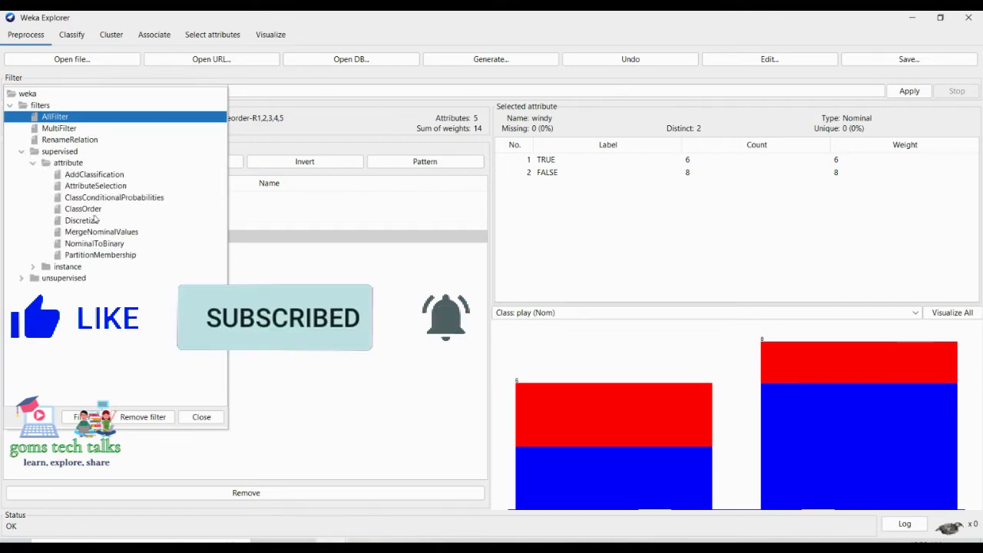
click(96, 243)
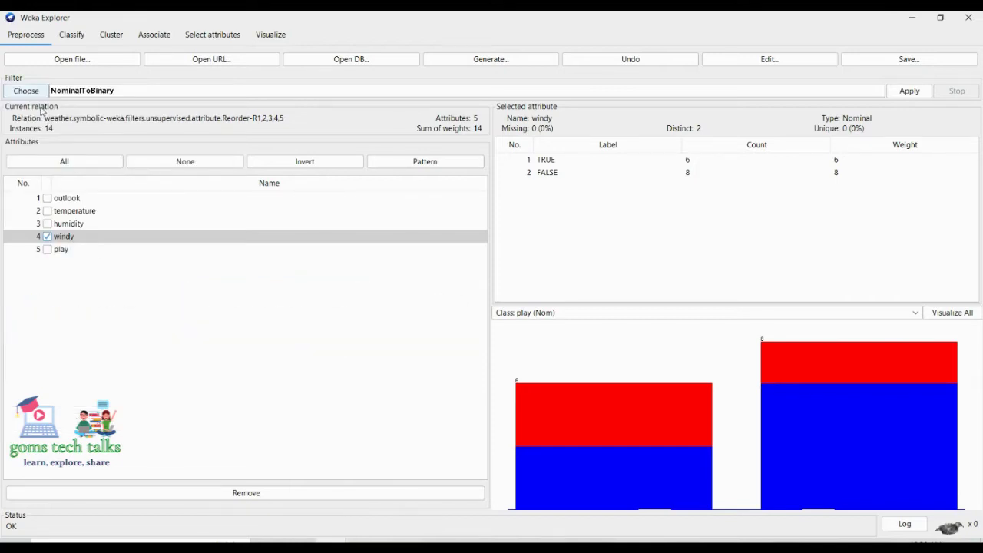
click(908, 93)
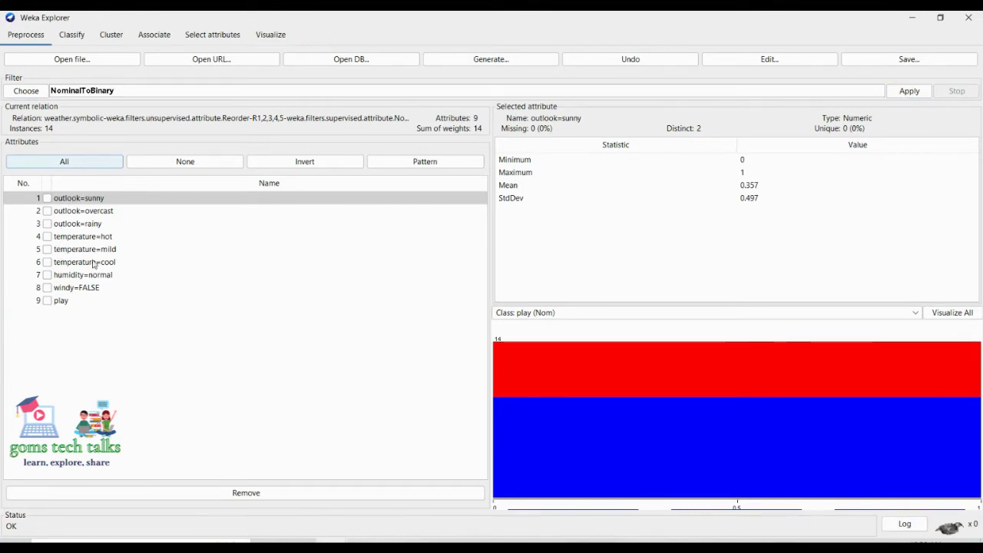
click(802, 61)
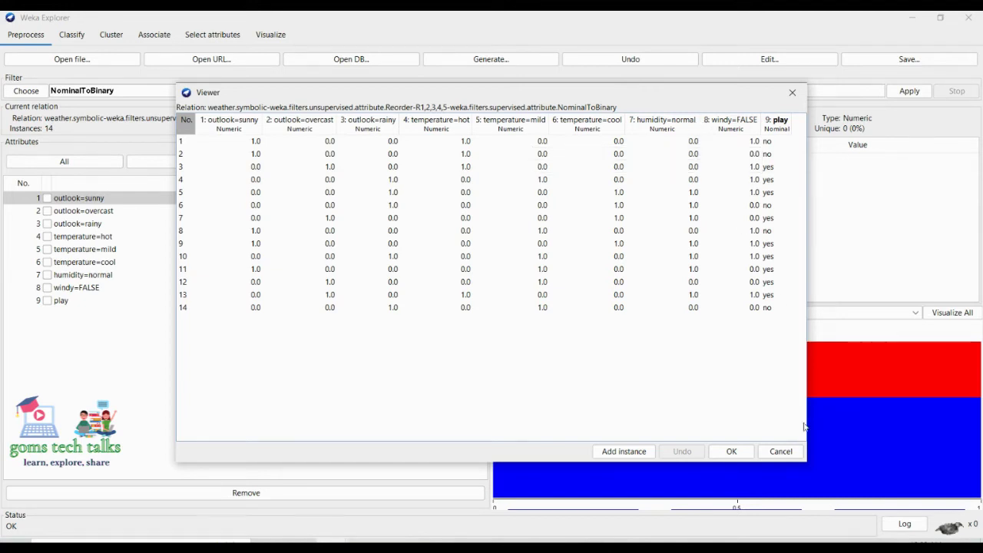
click(730, 453)
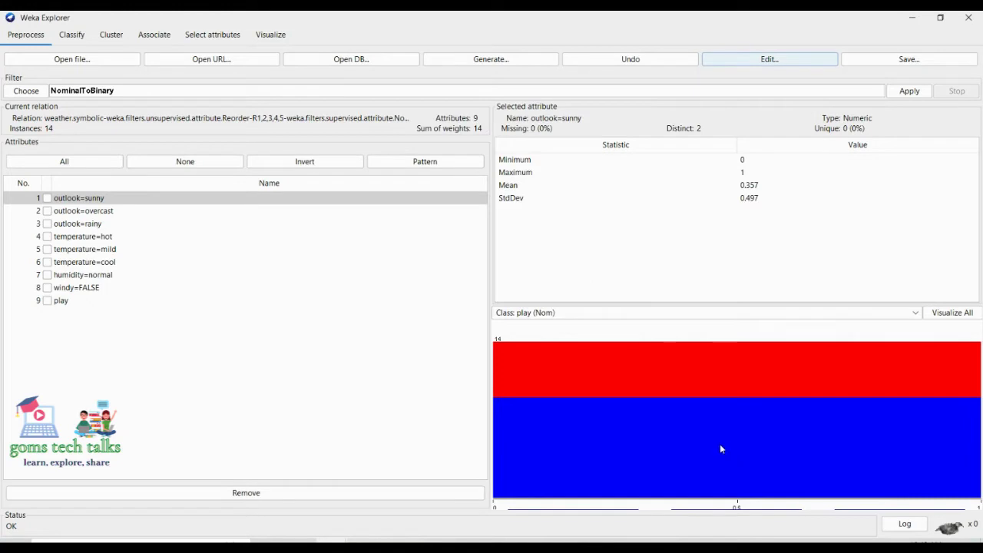
Undo the NominalToBinary conversion and check the weather data in the data viewer.
click(651, 62)
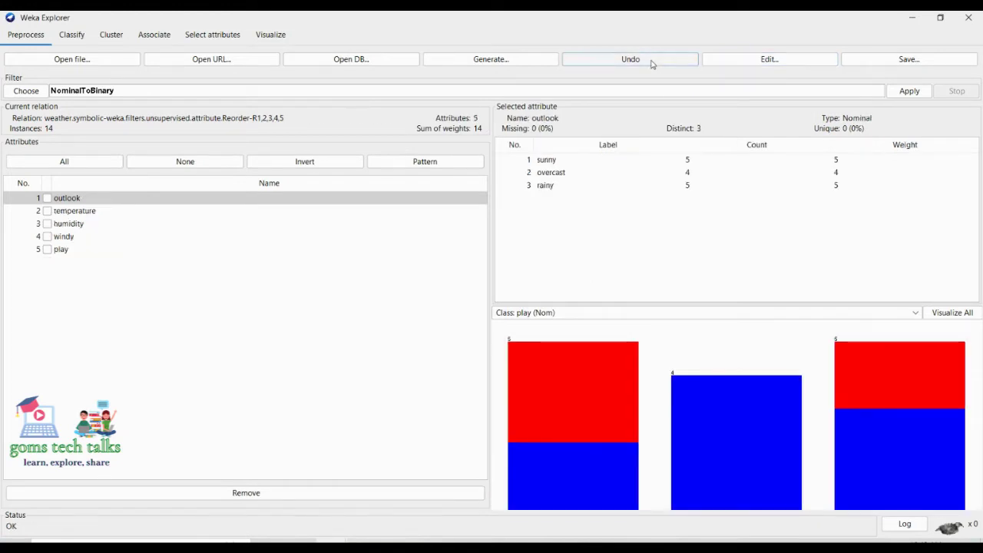
click(810, 61)
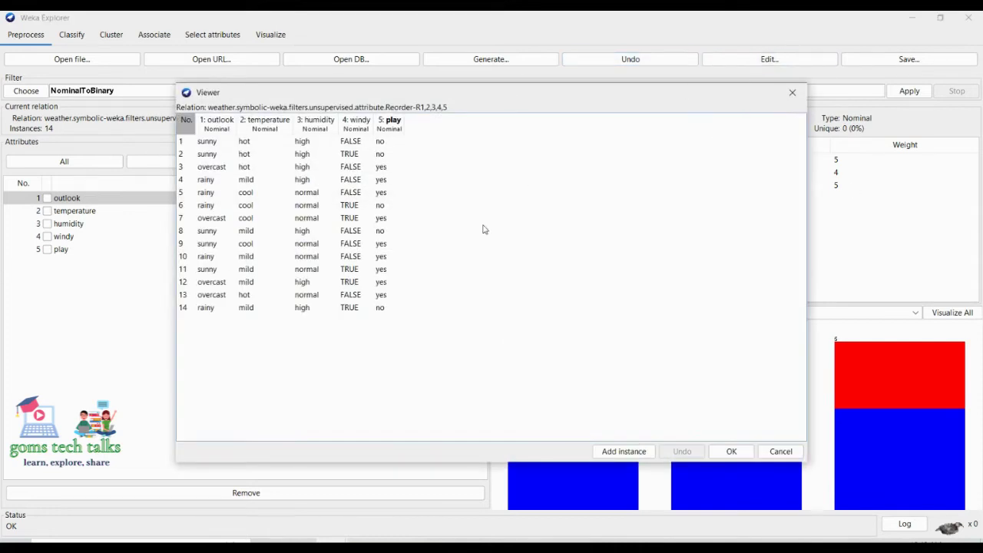
click(729, 454)
Examine which supervised instance filters are available for preprocessing.
click(26, 93)
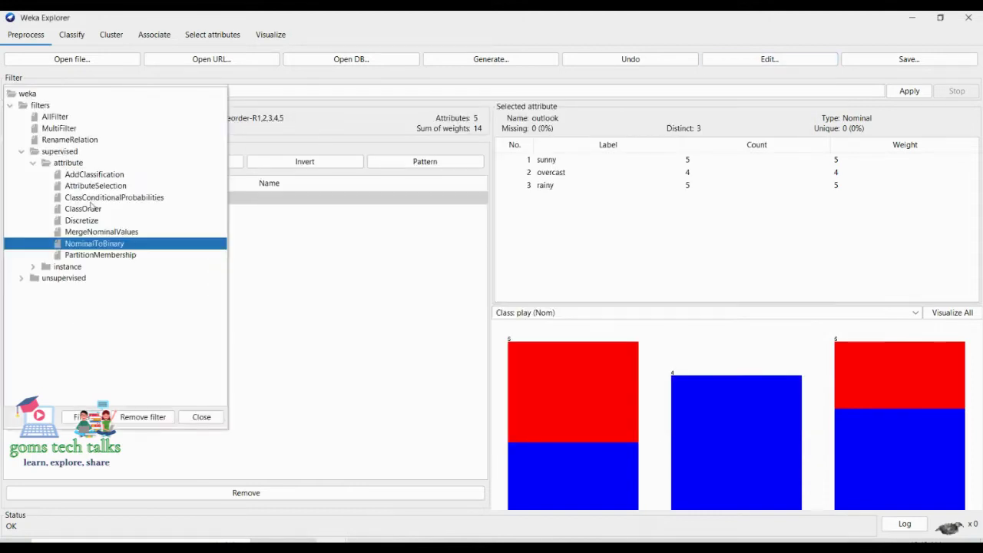
click(32, 163)
click(32, 175)
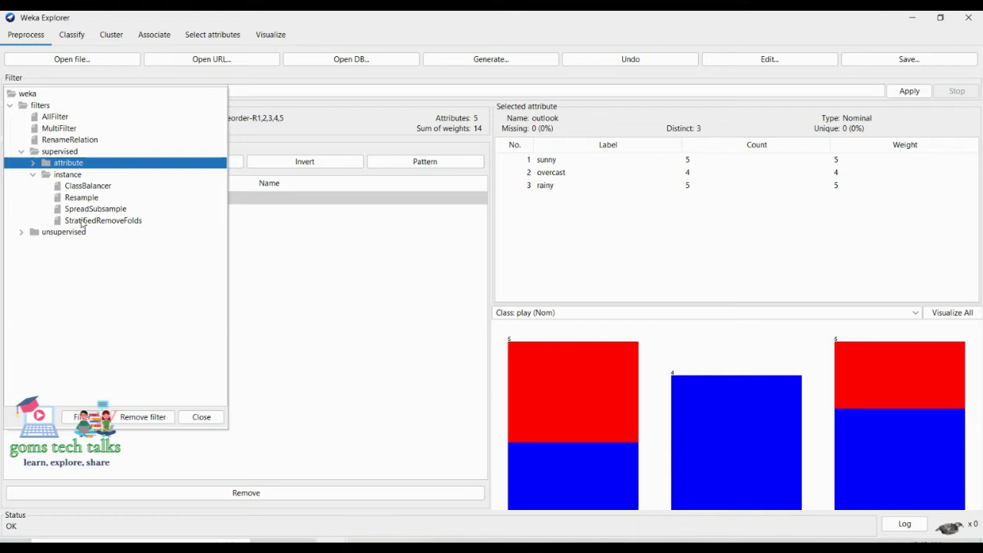
mouse_move(102, 187)
click(33, 175)
Look through the unsupervised attribute filters and the unsupervised instance filters.
click(22, 186)
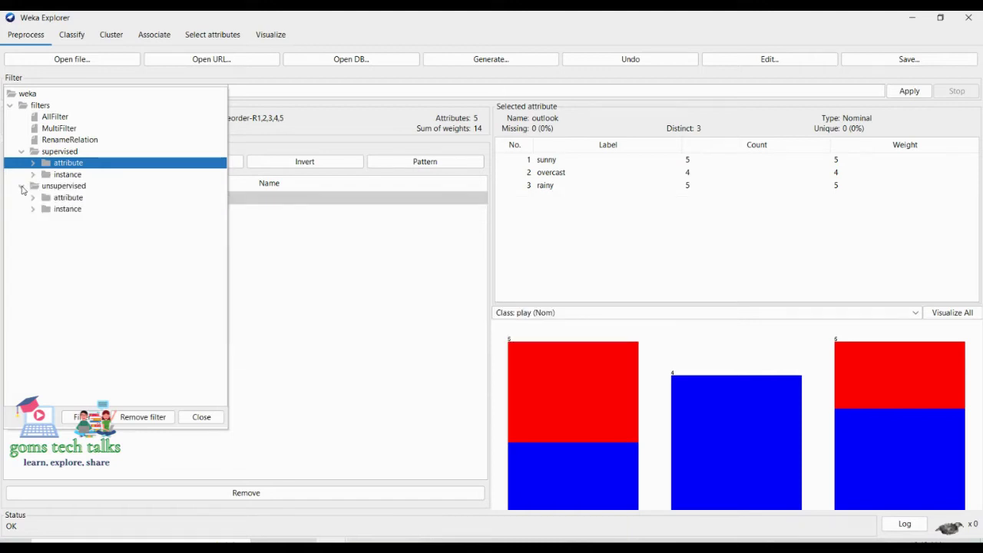
click(34, 200)
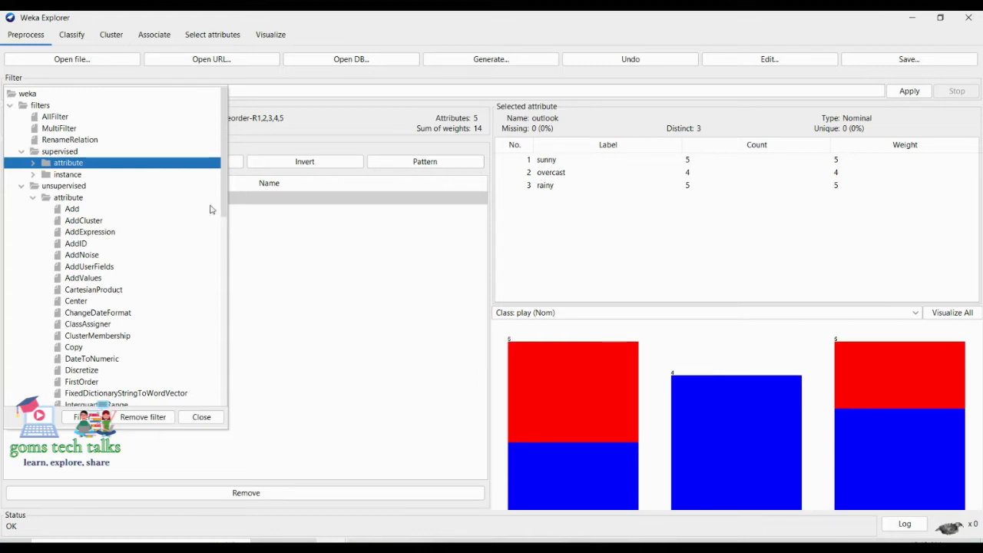
drag(226, 195, 222, 379)
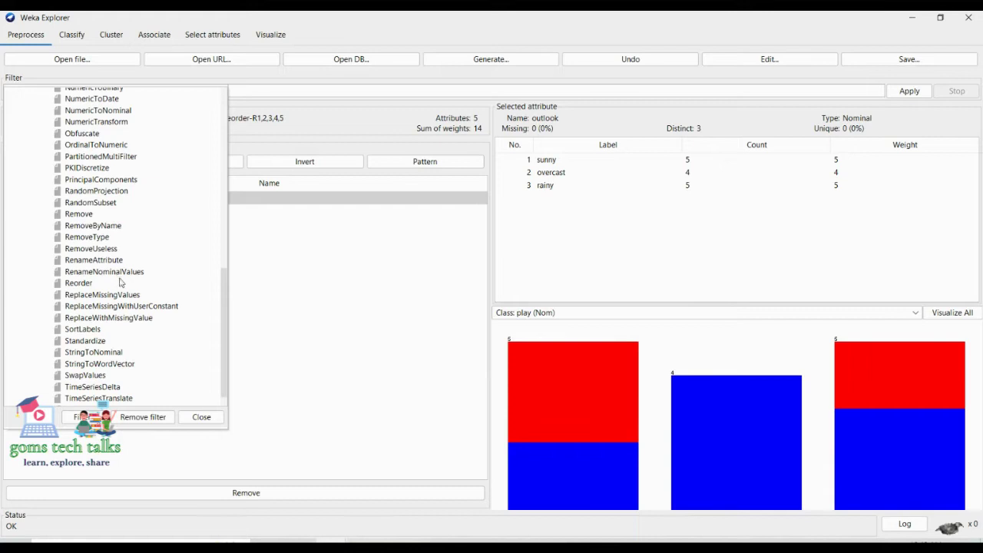
mouse_move(124, 301)
scroll(223, 346, down, 1)
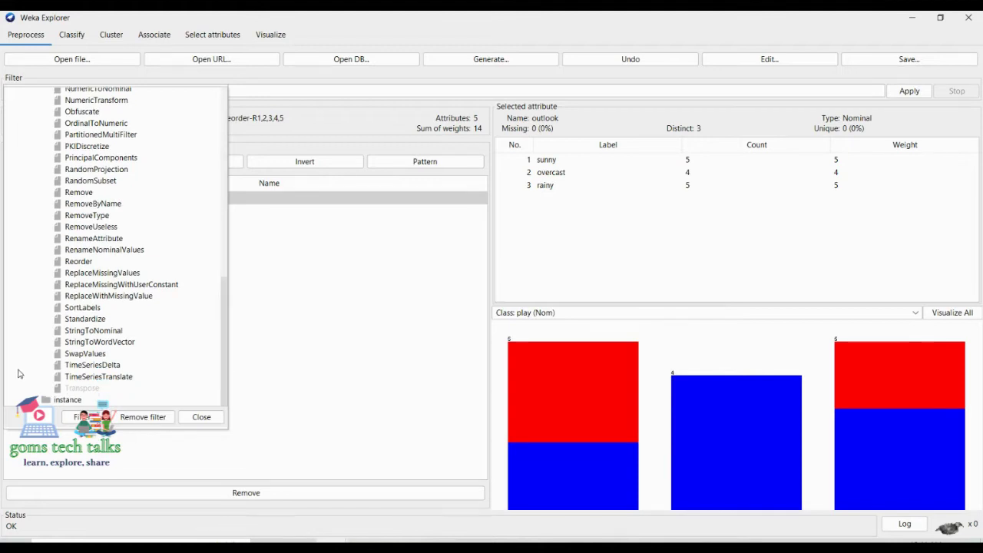
click(33, 399)
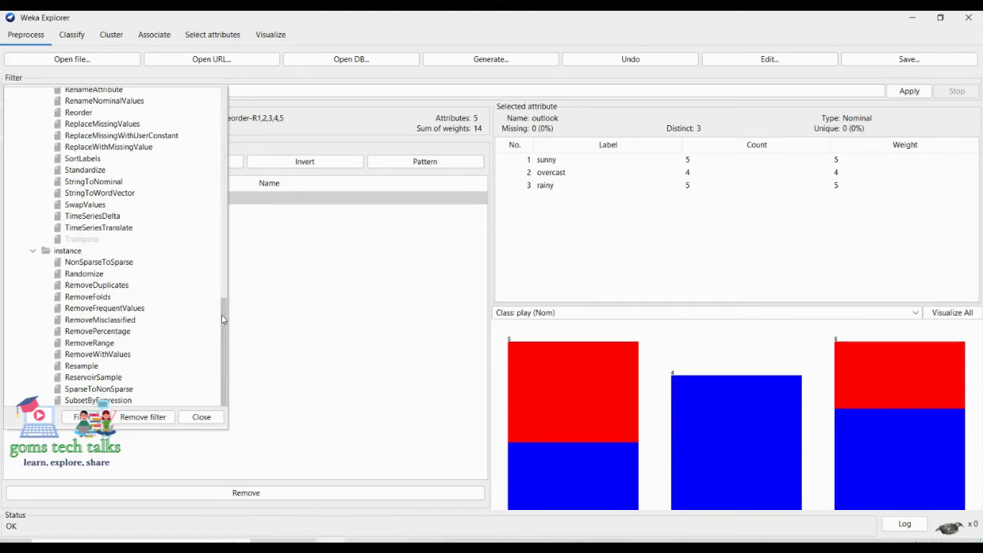
drag(222, 320, 223, 321)
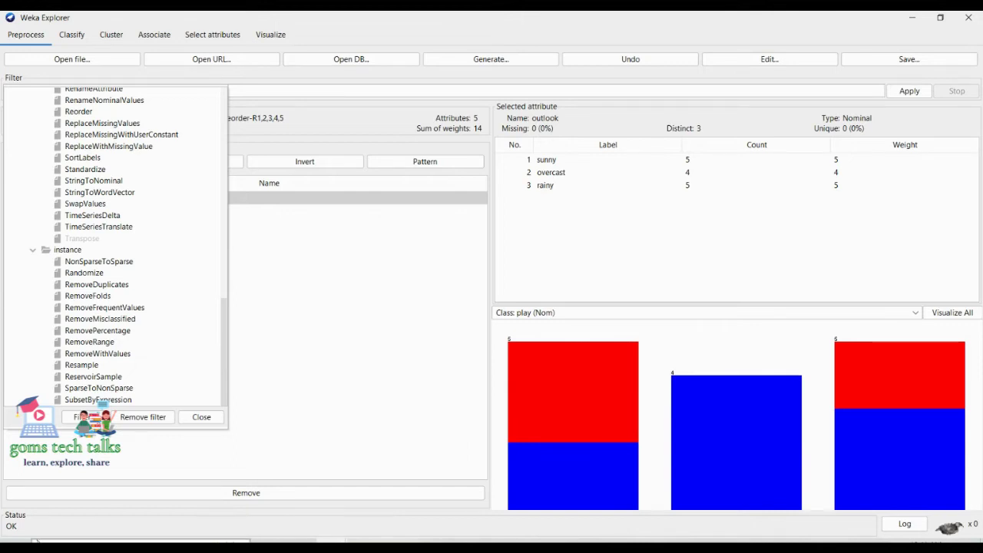
Switch to Paint and enlarge the blank canvas to 1800 × 901 px.
key(super)
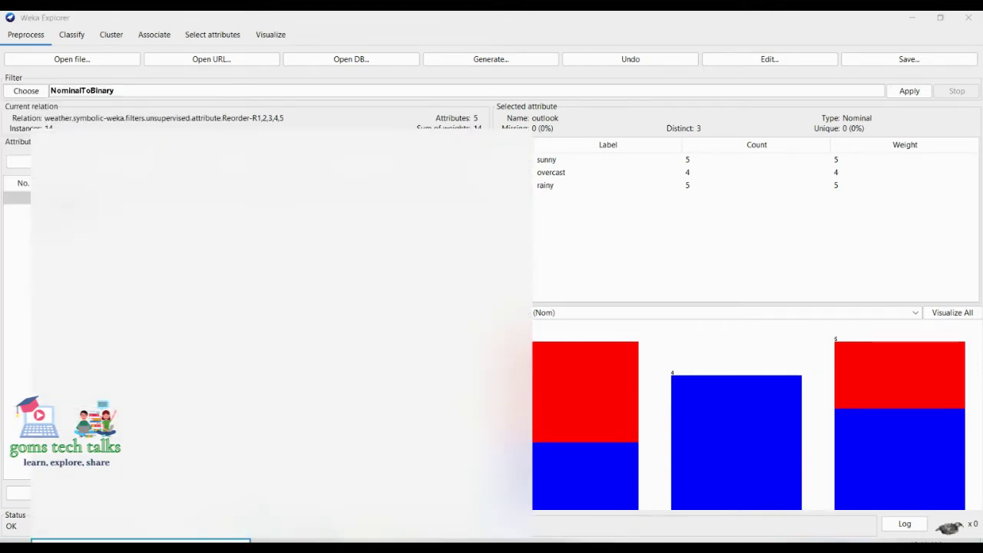
text(pa)
key(Return)
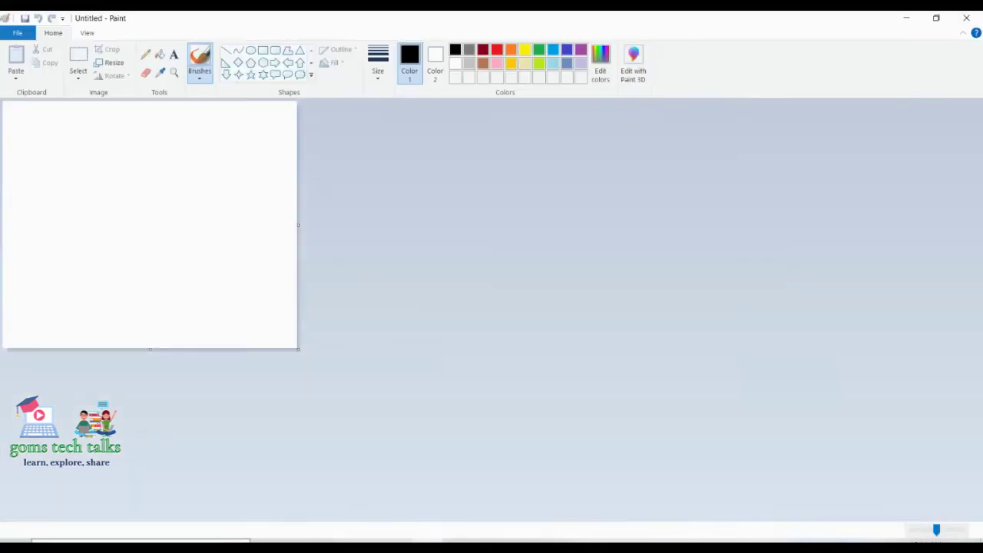
drag(298, 349, 924, 547)
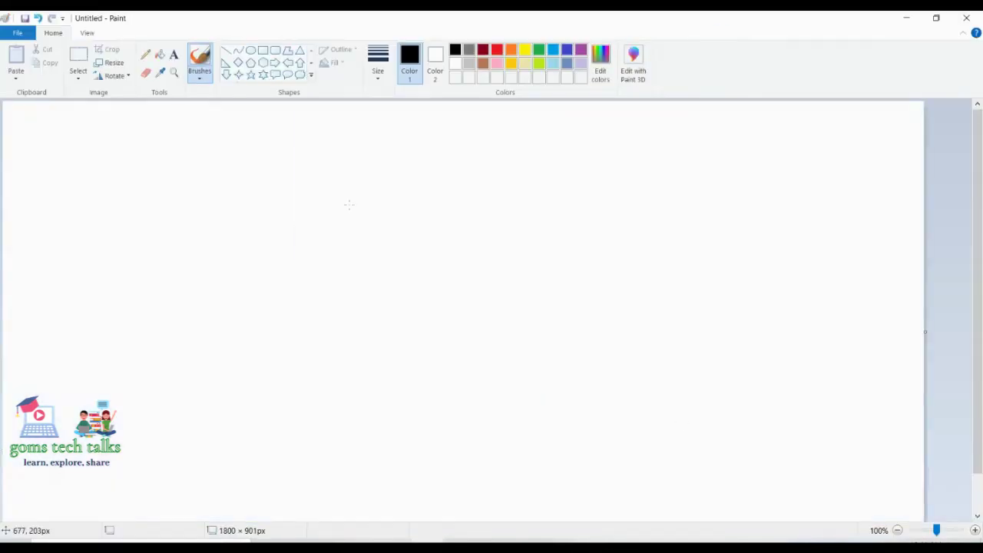
Draw a wide freehand box near the upper part of the canvas with the Pencil tool and write 100 inside it.
click(146, 53)
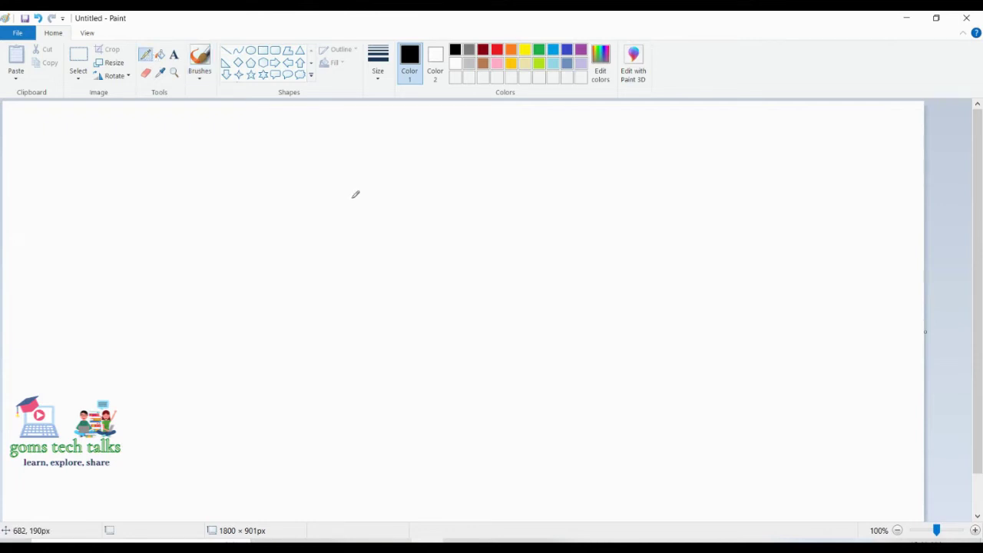
mouse_move(323, 172)
mouse_down()
mouse_move(391, 128)
mouse_move(469, 134)
mouse_move(468, 167)
mouse_move(337, 182)
mouse_move(326, 164)
mouse_move(359, 184)
mouse_move(370, 156)
mouse_move(377, 176)
mouse_move(370, 153)
mouse_up()
mouse_move(399, 148)
mouse_down()
mouse_move(392, 170)
mouse_move(398, 151)
mouse_up()
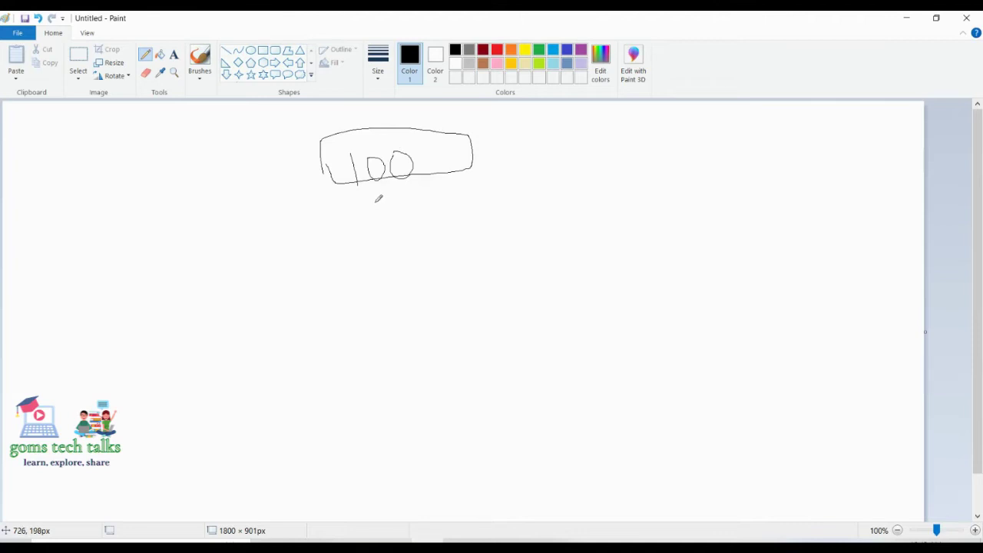
Branch the 100 box into Train and Test, labelling the Train branch 60% and the Test branch 40.
drag(456, 151, 497, 151)
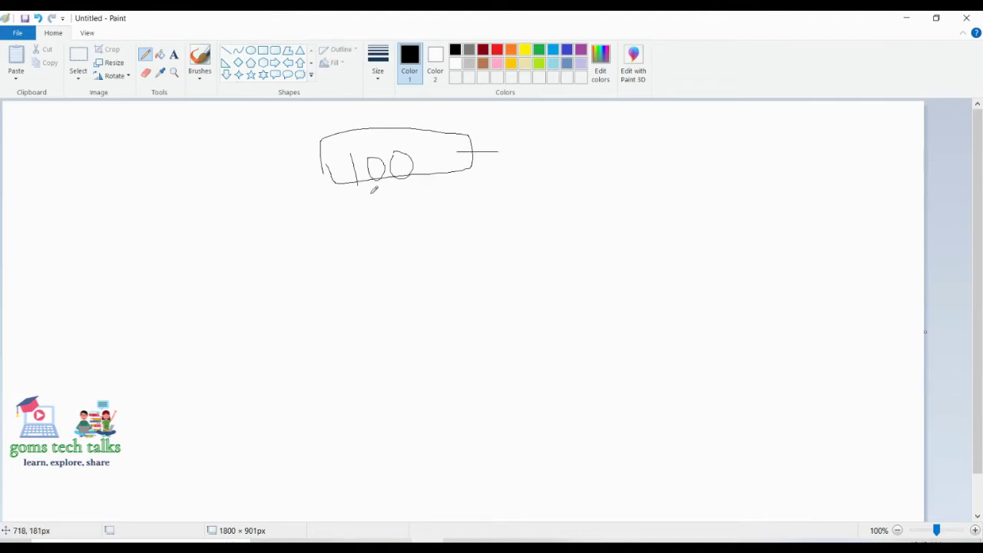
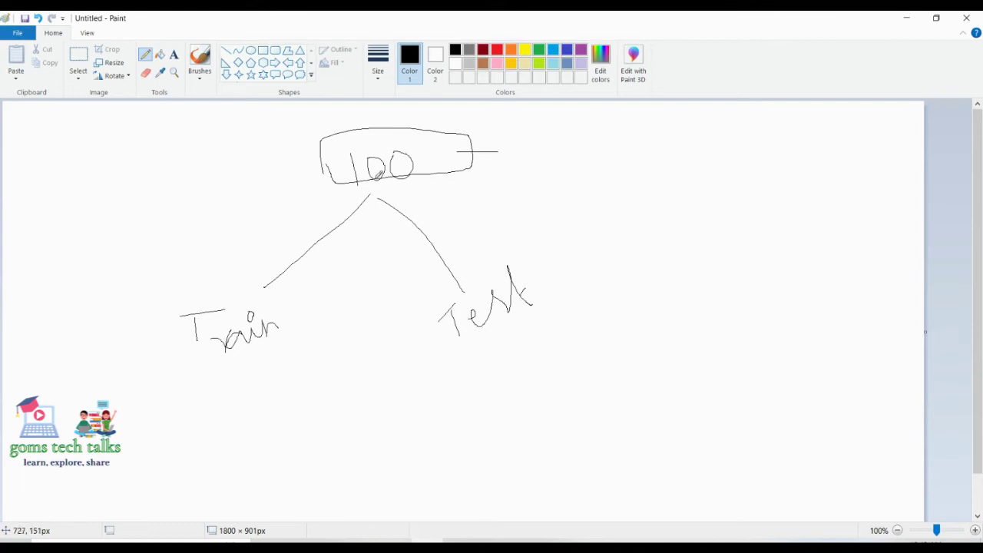
mouse_move(380, 183)
mouse_down()
mouse_move(353, 184)
mouse_move(311, 162)
mouse_move(350, 123)
mouse_move(451, 129)
mouse_move(377, 189)
mouse_up()
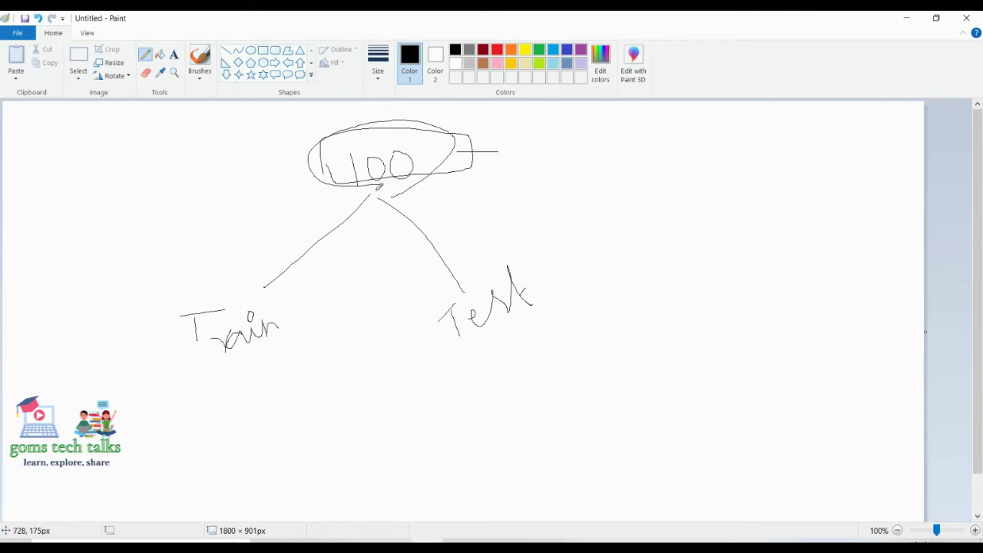
mouse_move(252, 234)
mouse_down()
mouse_move(252, 263)
mouse_move(267, 265)
mouse_move(258, 258)
mouse_move(272, 245)
mouse_move(272, 256)
mouse_move(295, 245)
mouse_up()
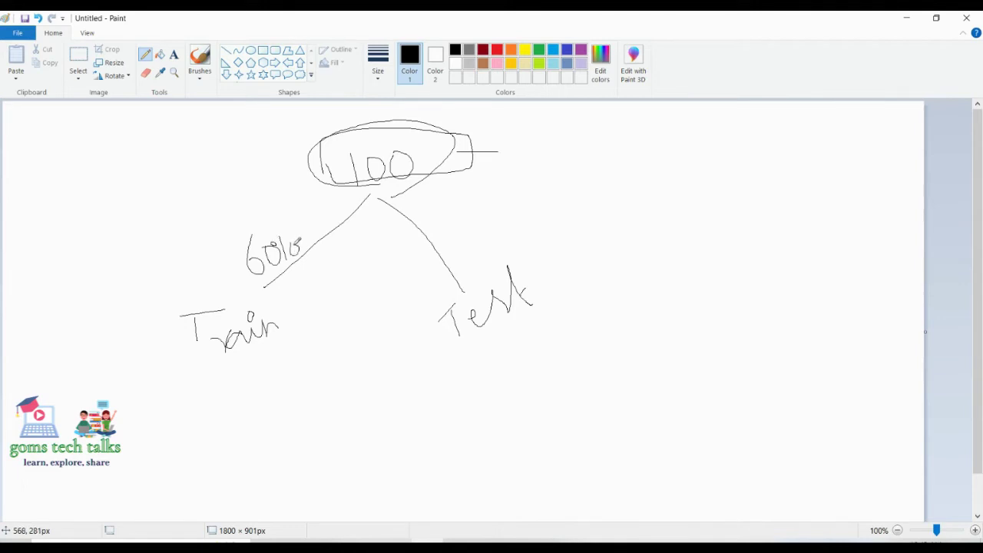
mouse_move(466, 214)
mouse_down()
mouse_move(461, 239)
mouse_move(480, 236)
mouse_move(472, 281)
mouse_up()
drag(490, 235, 483, 241)
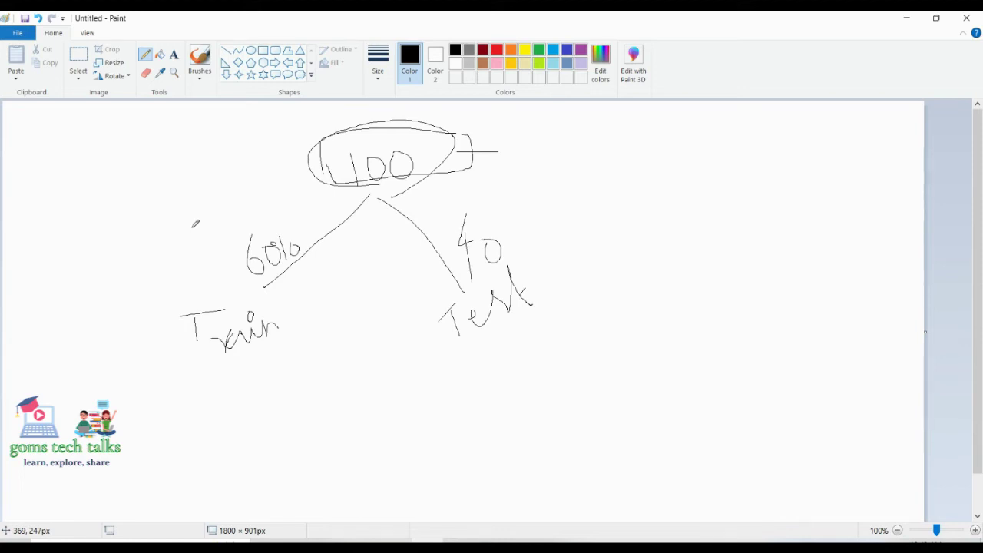
Circle Train and Test with an arrow leading from Train to Test, and write a large 40 beside the diagram.
mouse_move(187, 366)
mouse_down()
mouse_move(294, 346)
mouse_move(277, 291)
mouse_move(195, 294)
mouse_move(192, 346)
mouse_move(211, 365)
mouse_up()
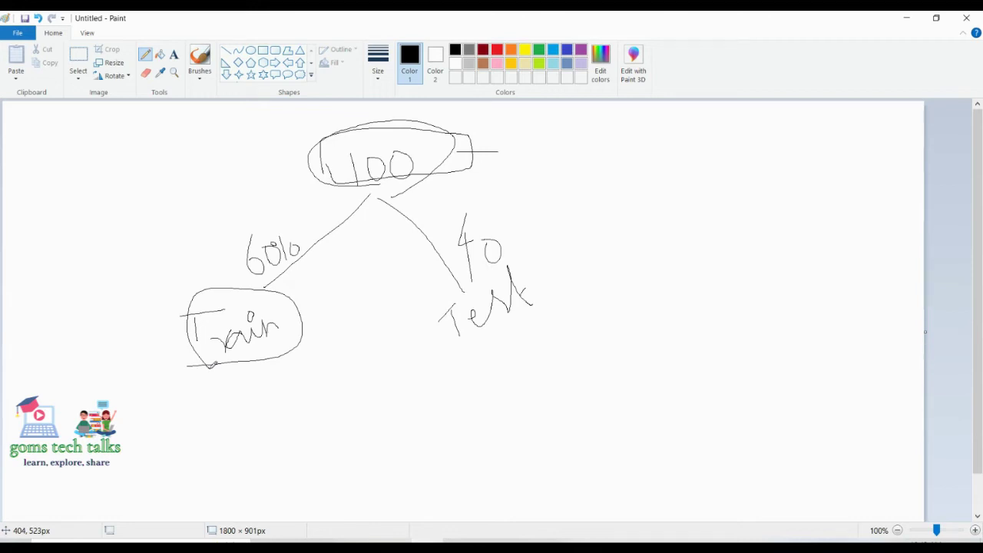
mouse_move(255, 340)
mouse_down()
mouse_move(146, 321)
mouse_move(326, 369)
mouse_move(273, 387)
mouse_move(398, 375)
mouse_move(498, 335)
mouse_move(482, 358)
mouse_move(510, 354)
mouse_up()
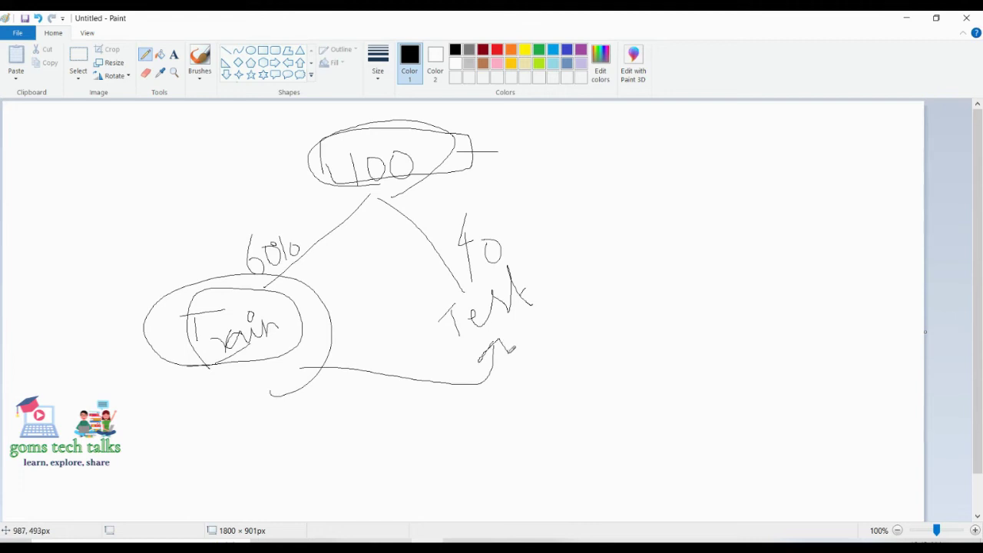
mouse_move(484, 333)
mouse_down()
mouse_move(426, 332)
mouse_move(438, 286)
mouse_move(491, 261)
mouse_move(550, 262)
mouse_move(555, 296)
mouse_move(470, 353)
mouse_up()
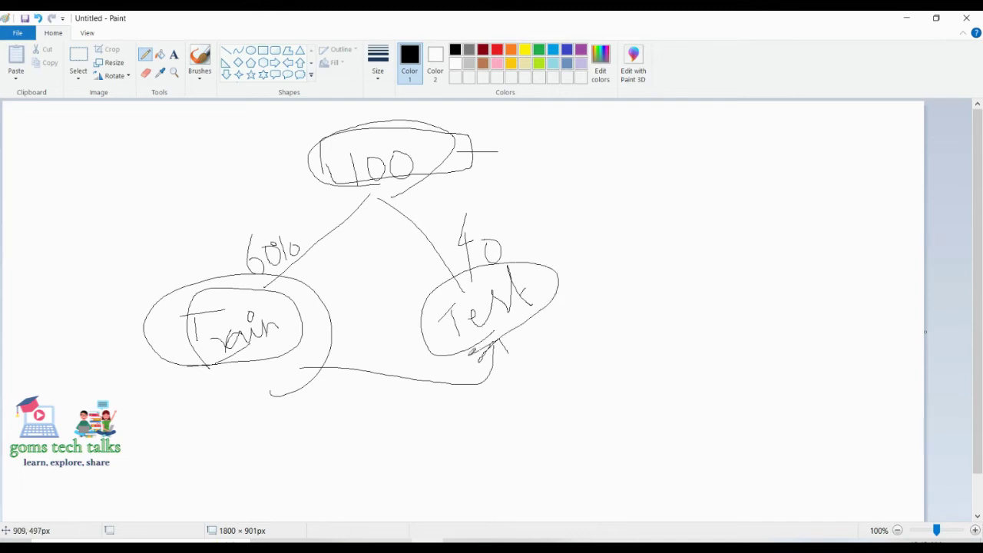
mouse_move(655, 244)
mouse_down()
mouse_move(684, 279)
mouse_move(669, 291)
mouse_move(665, 321)
mouse_up()
mouse_move(701, 277)
mouse_down()
mouse_move(714, 312)
mouse_move(687, 278)
mouse_up()
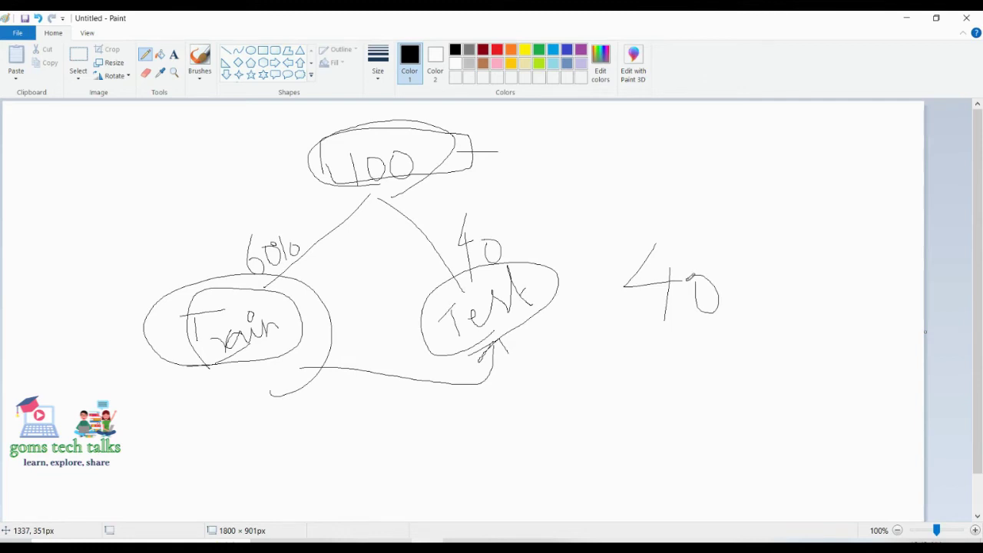
Switch to the weather.nominal file in Notepad and delete the class value no from the first two data rows.
key(alt+Tab)
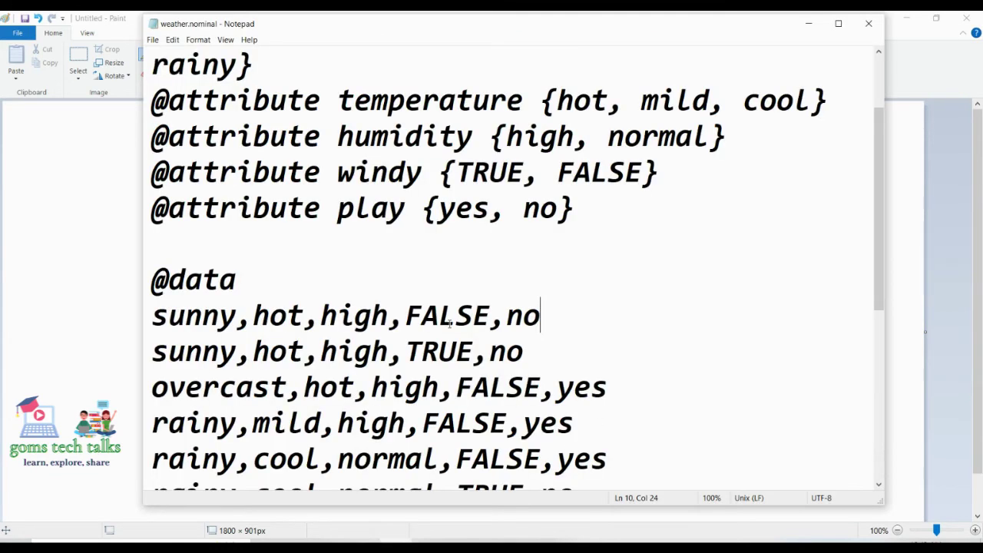
drag(880, 201, 883, 233)
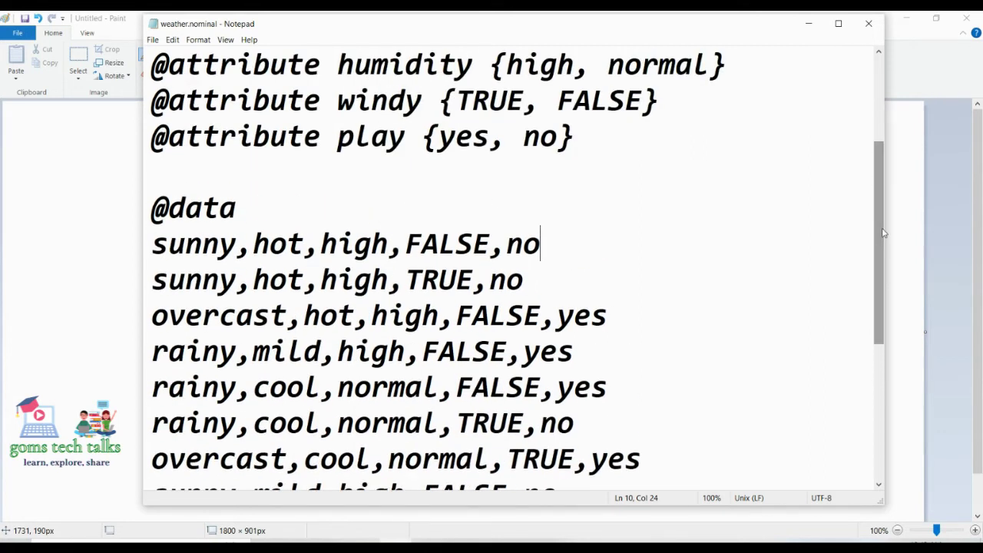
click(506, 243)
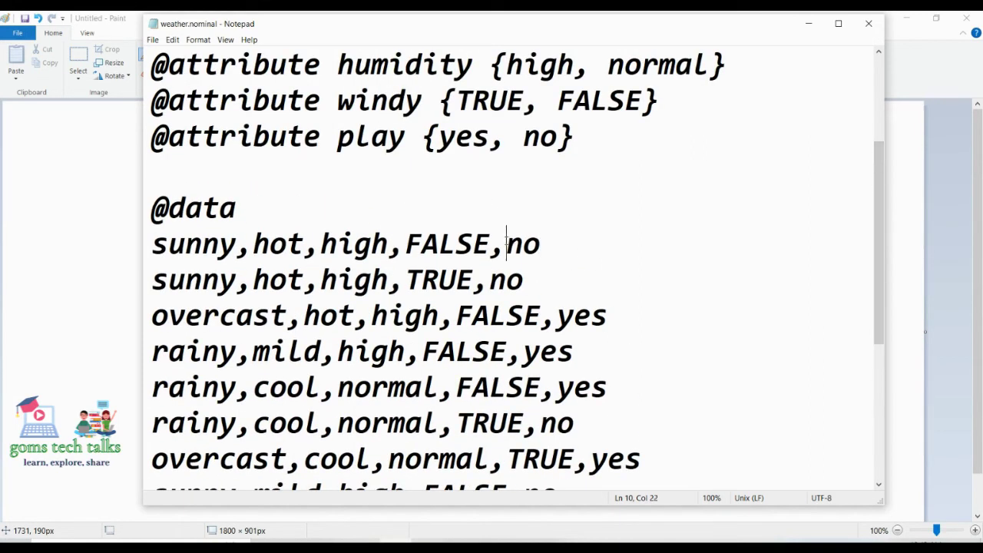
drag(507, 244, 540, 243)
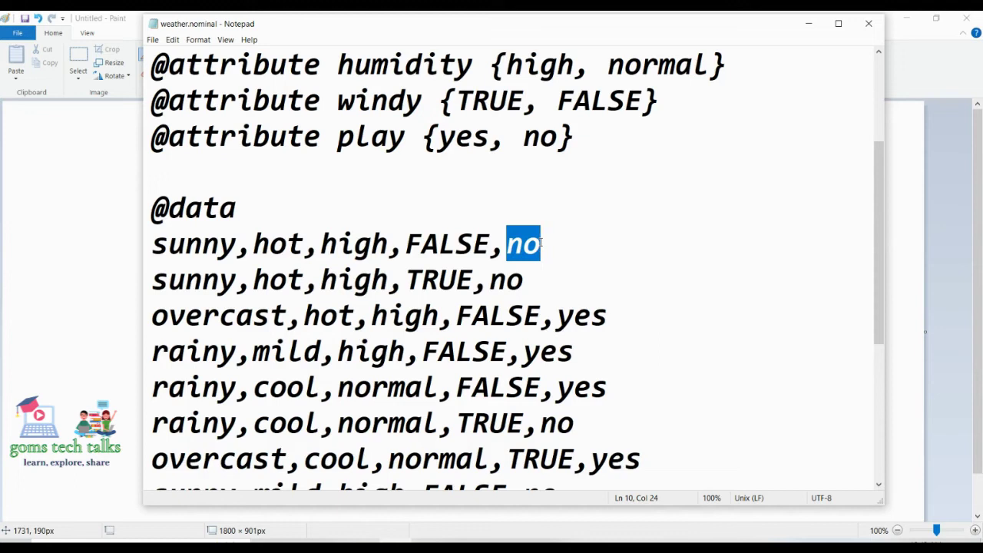
key(BackSpace)
key(Down)
key(End)
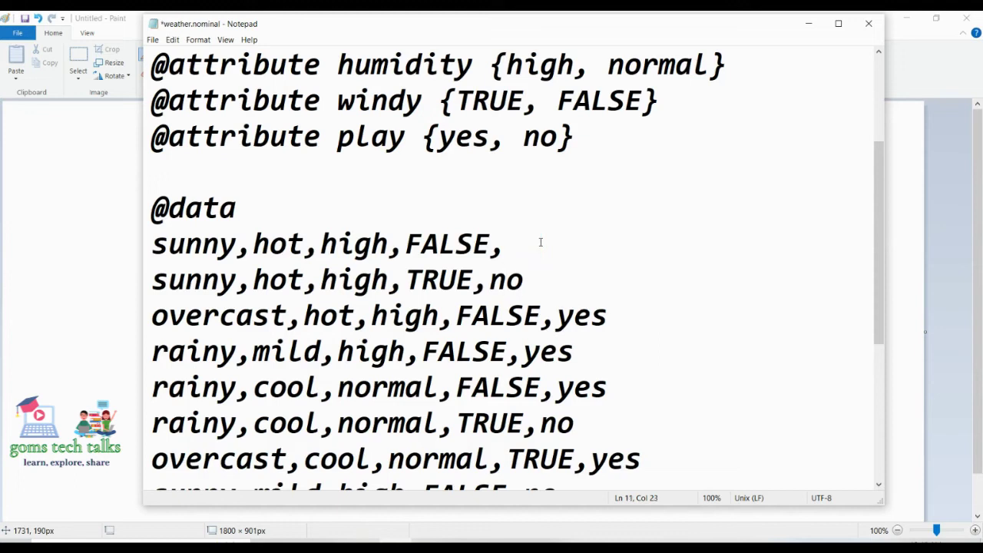
key(BackSpace)
key(BackSpace)
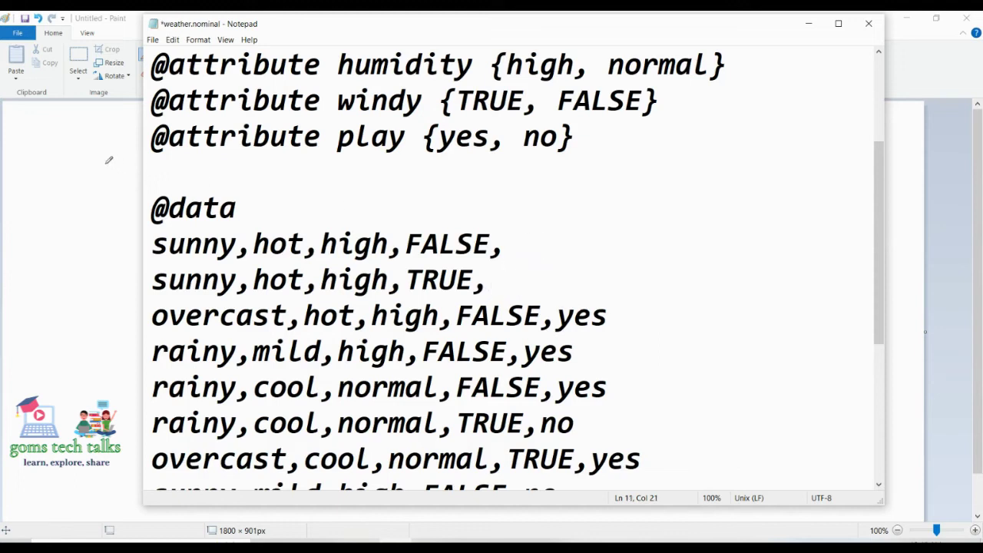
drag(152, 245, 495, 254)
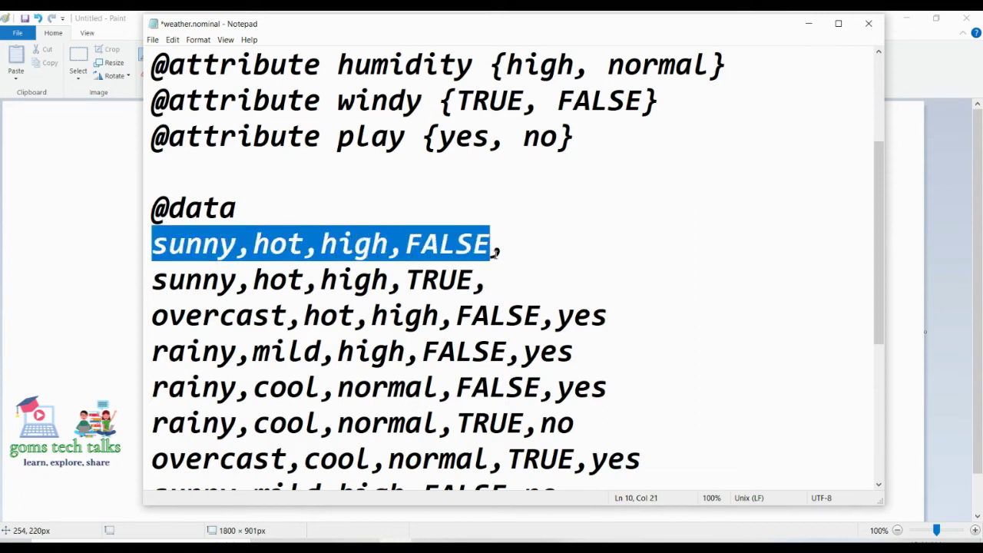
click(495, 254)
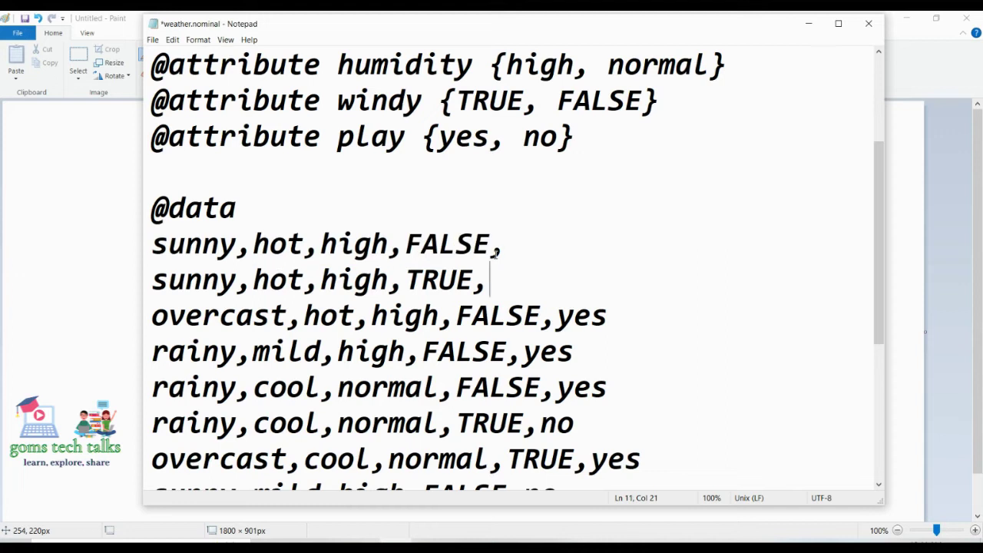
Undo the deletion in the second data row and re-enter no as the first row's class value.
key(ctrl+z)
key(ctrl+z)
key(ctrl+z)
key(ctrl+z)
key(ctrl+z)
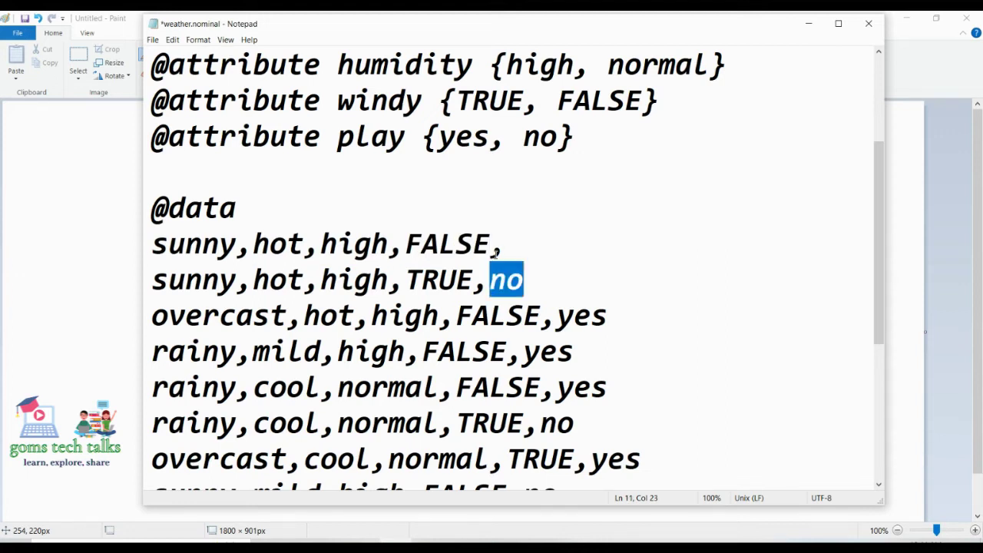
key(Up)
text(no)
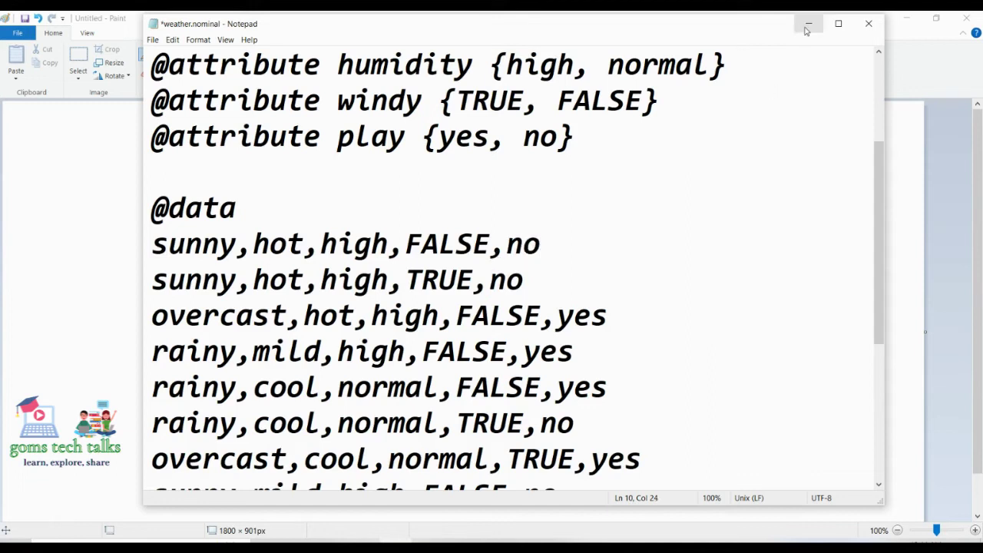
Highlight the class values of the first four data rows one after another.
drag(506, 251, 528, 251)
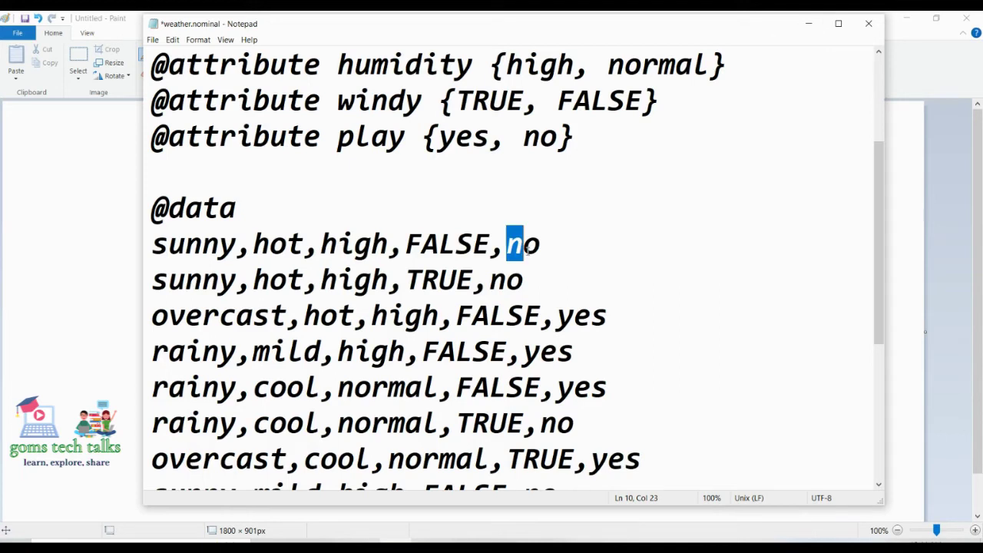
drag(493, 280, 537, 275)
drag(558, 316, 607, 317)
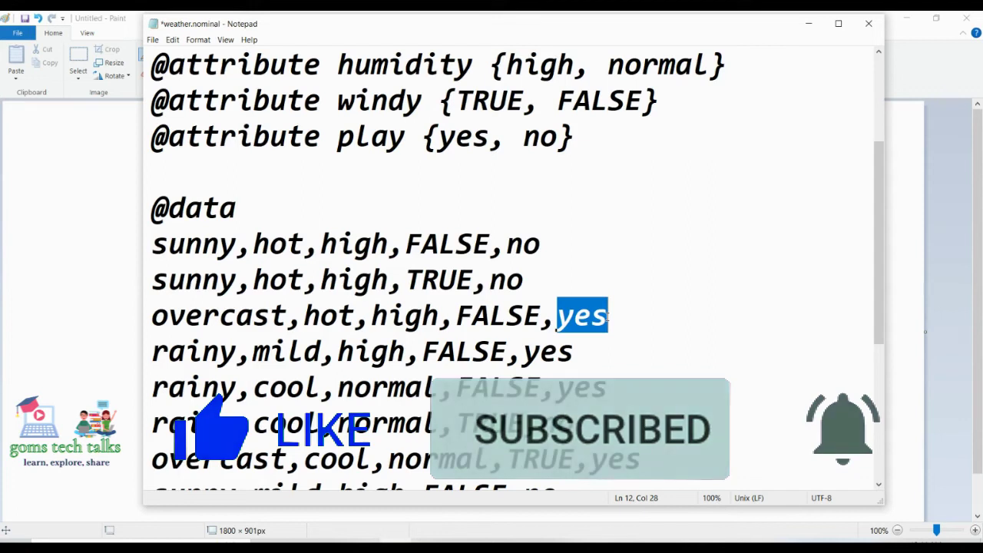
drag(523, 352, 572, 353)
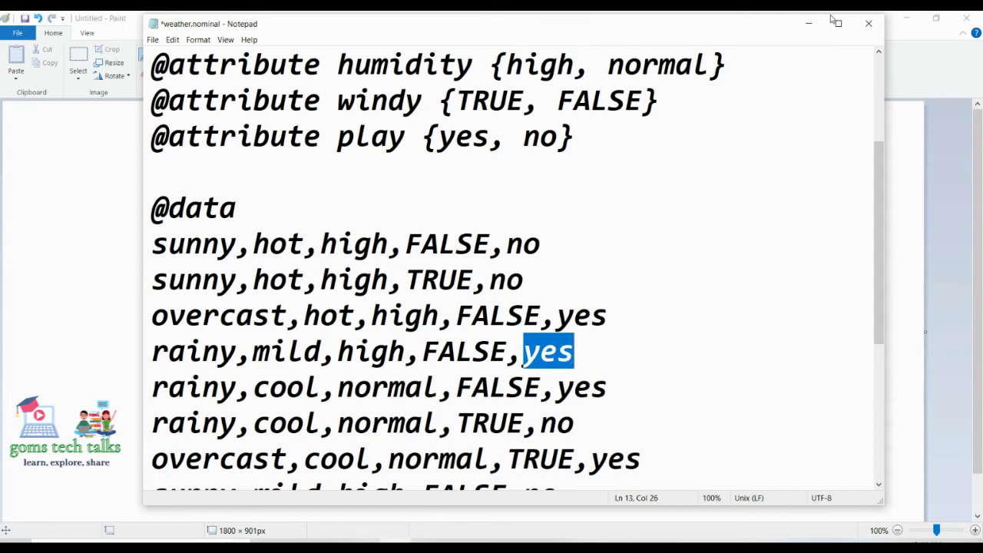
Return to the Paint sketch and draw another freehand loop around the 100 box.
click(808, 24)
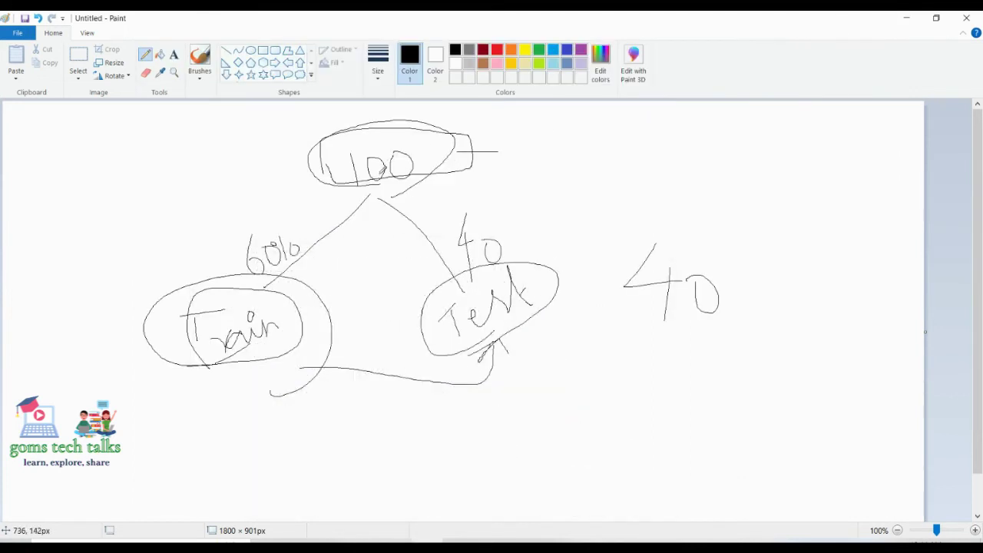
mouse_move(377, 183)
mouse_down()
mouse_move(307, 145)
mouse_move(428, 125)
mouse_move(453, 158)
mouse_up()
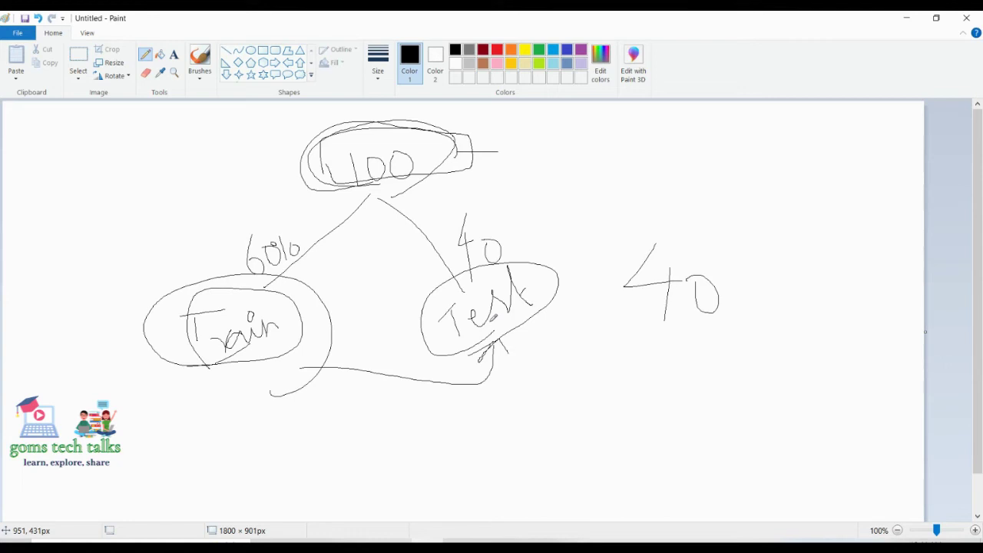
Switch to Weka Explorer and choose the unsupervised instance filter Resample.
click(906, 17)
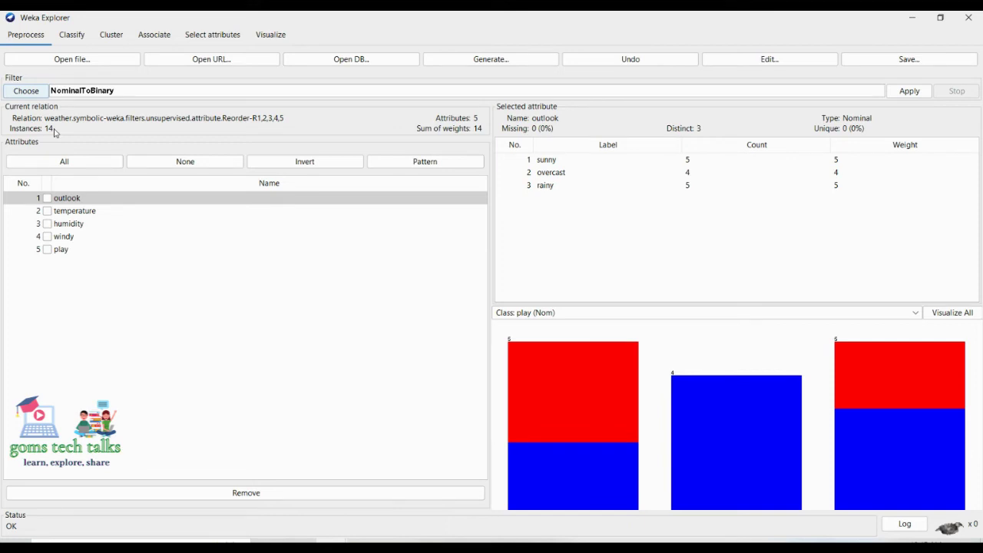
click(27, 91)
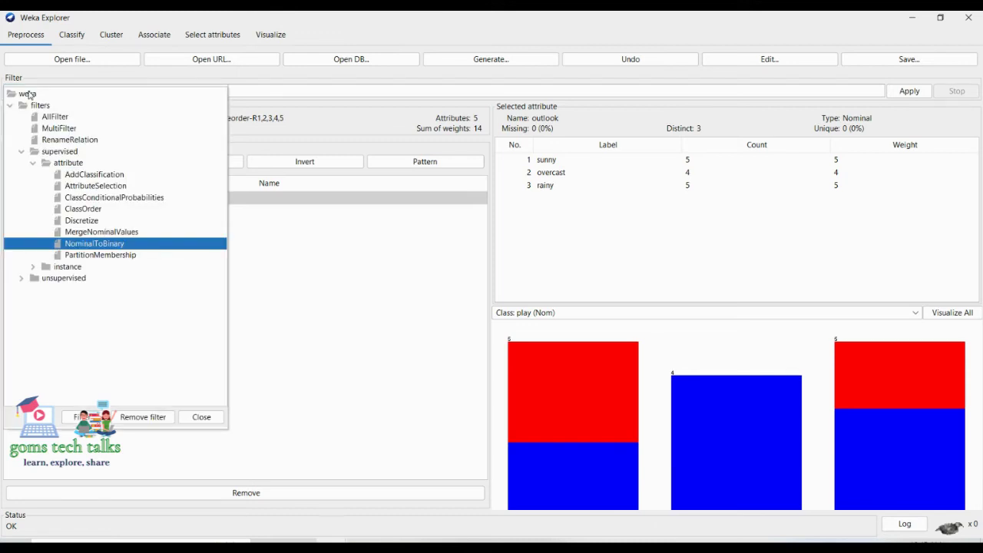
click(21, 278)
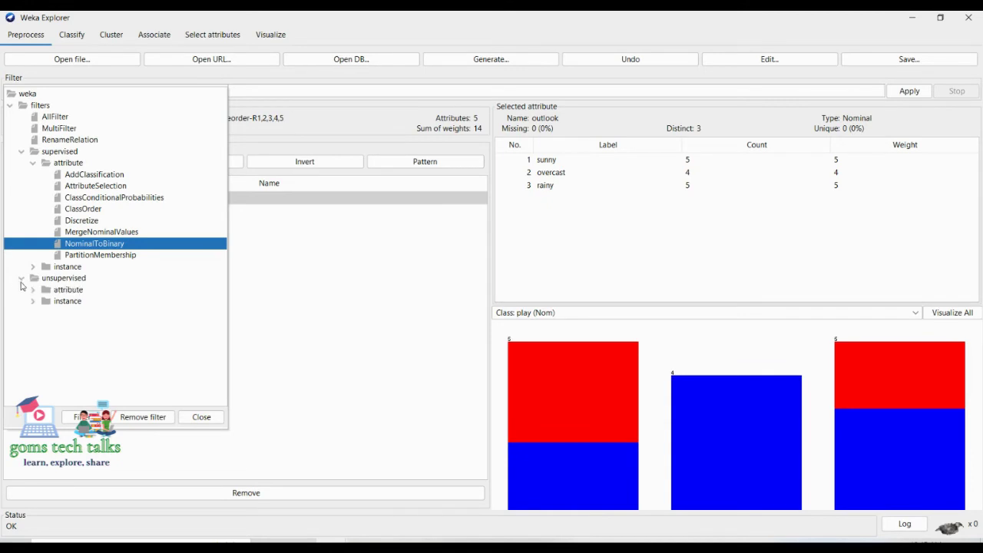
click(32, 301)
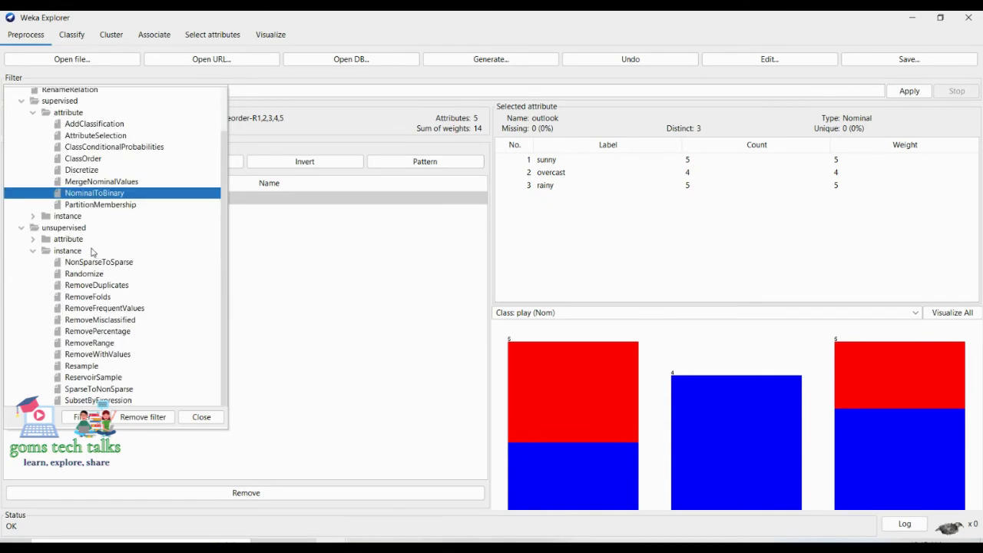
drag(225, 174, 225, 177)
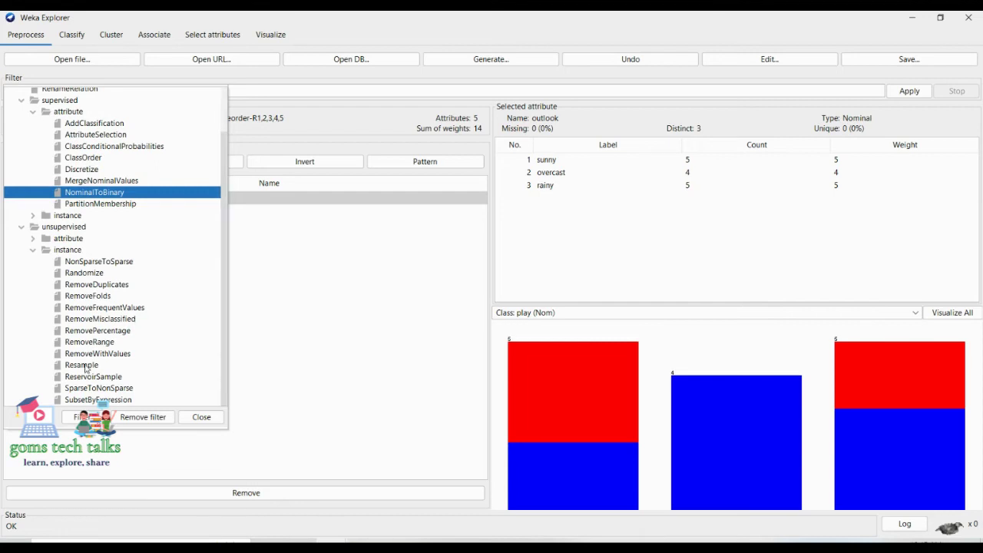
mouse_move(85, 369)
click(86, 366)
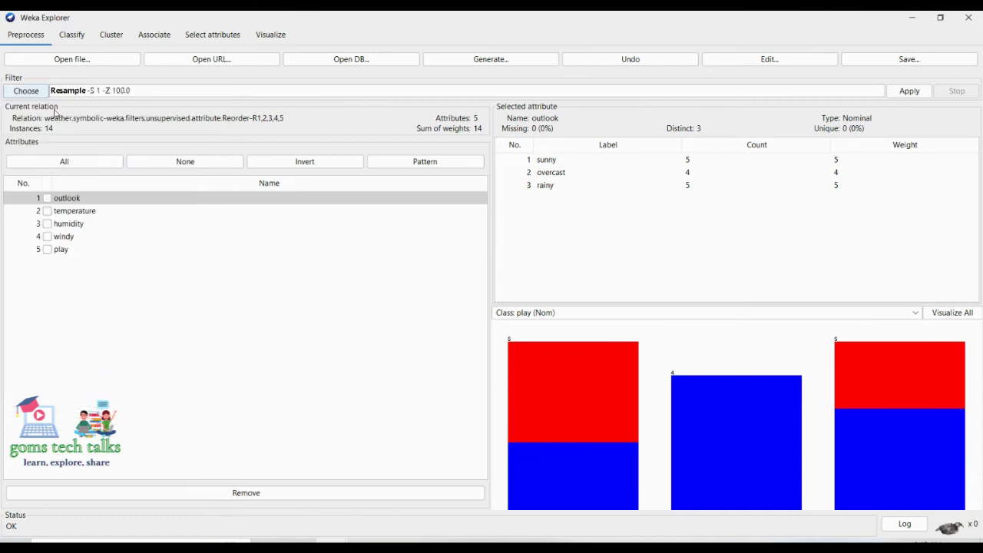
Configure the Resample filter with noReplacement set to True and sampleSizePercent set to 60.
click(141, 98)
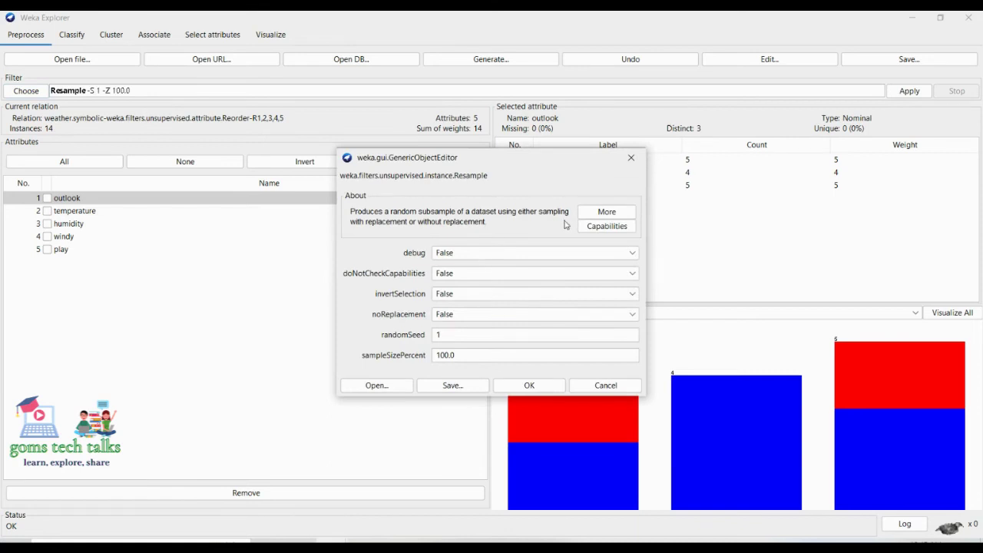
click(448, 256)
click(449, 258)
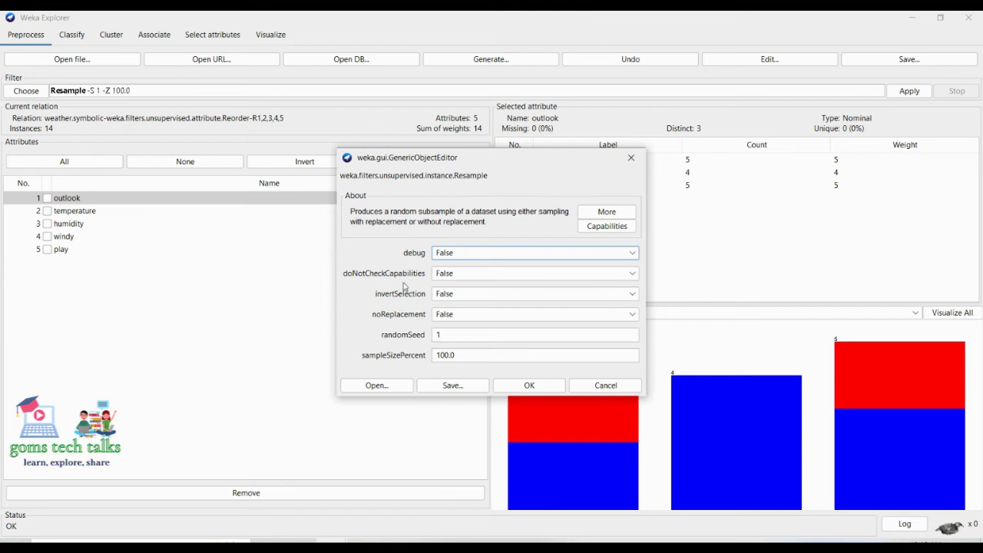
click(472, 277)
click(472, 277)
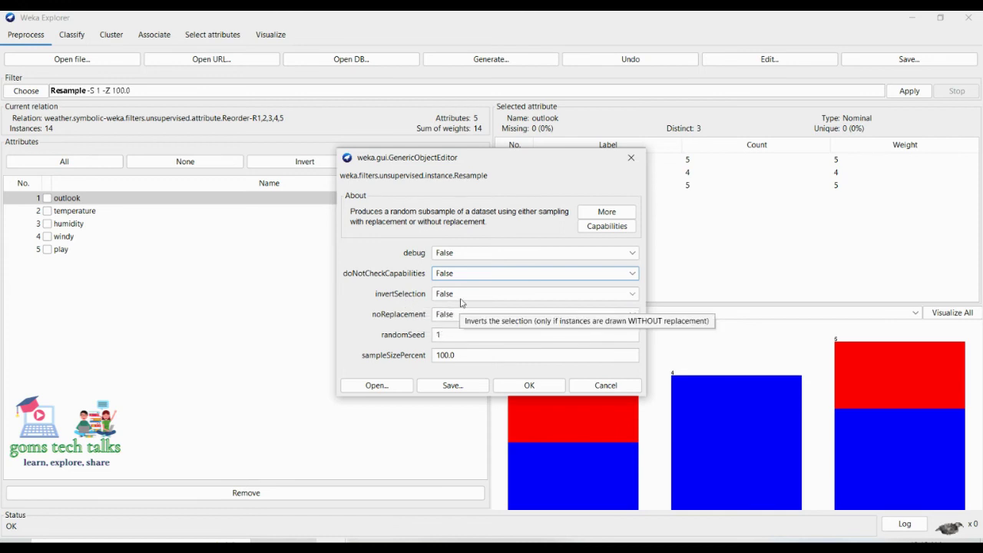
click(449, 314)
click(452, 325)
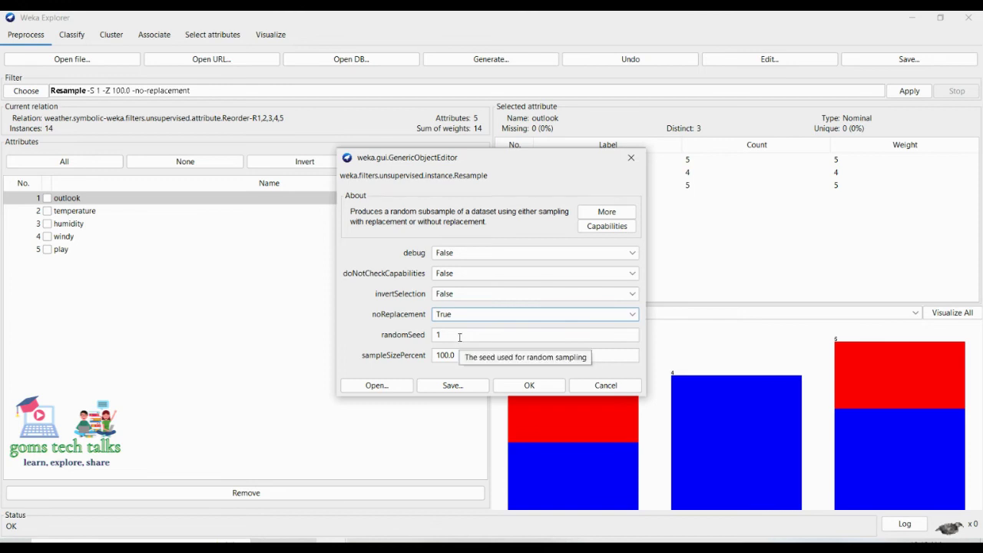
drag(452, 355, 430, 358)
text(60)
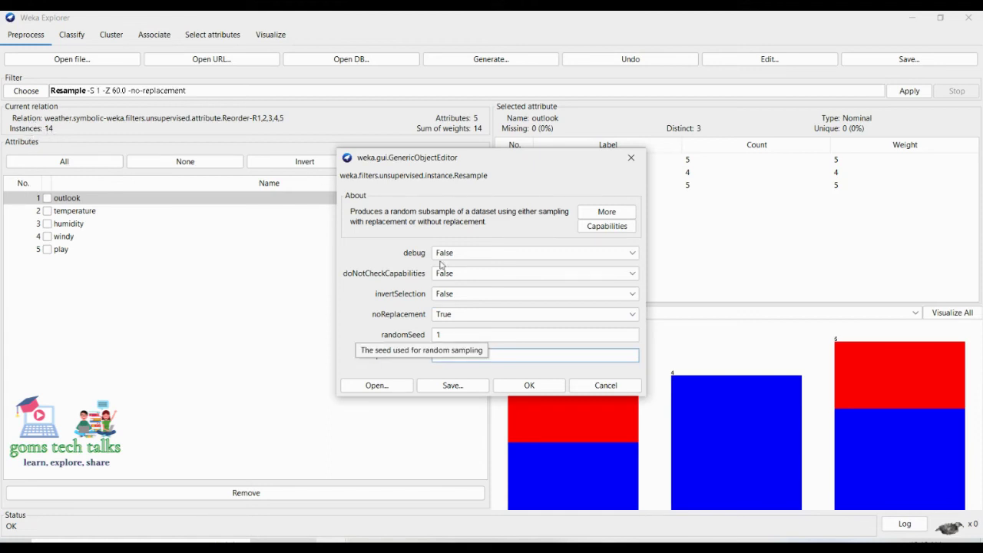
Accept the Resample settings and apply the filter to the weather dataset.
click(531, 387)
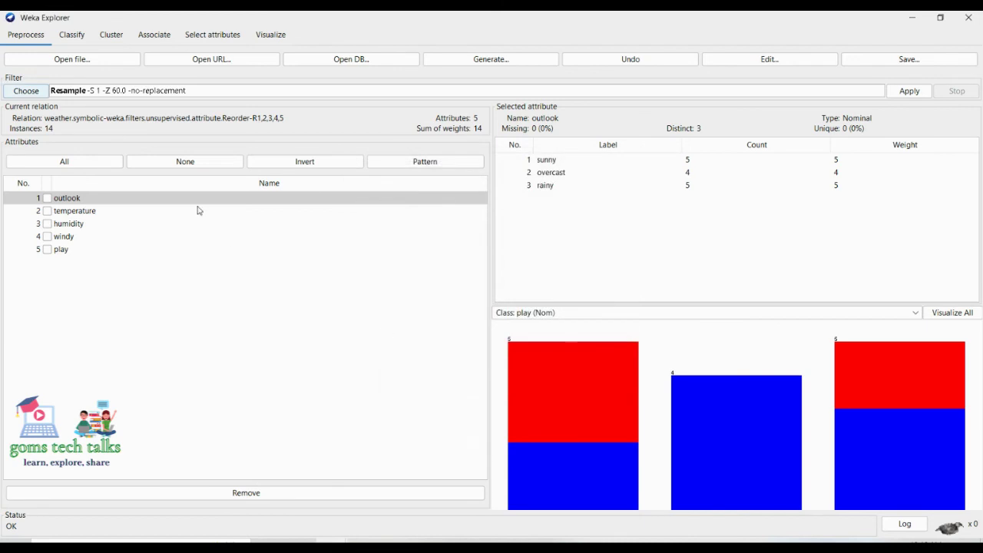
click(911, 95)
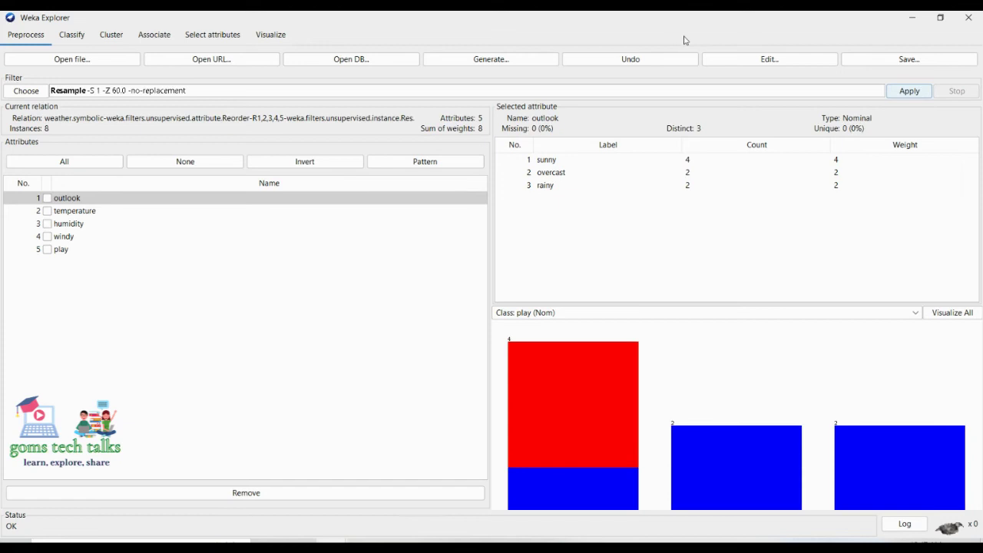
Start saving the resampled data and browse to the Weka folder inside Documents.
click(904, 61)
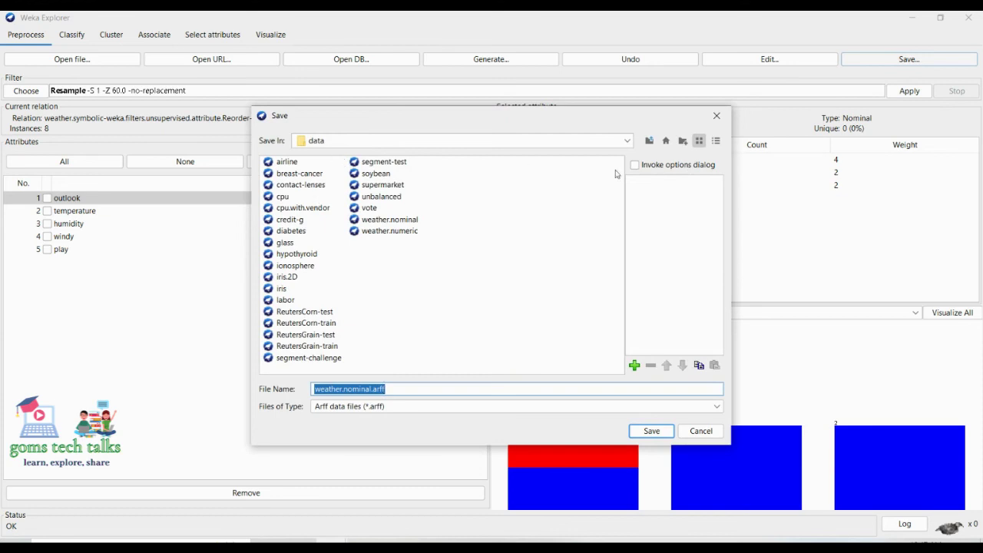
click(666, 142)
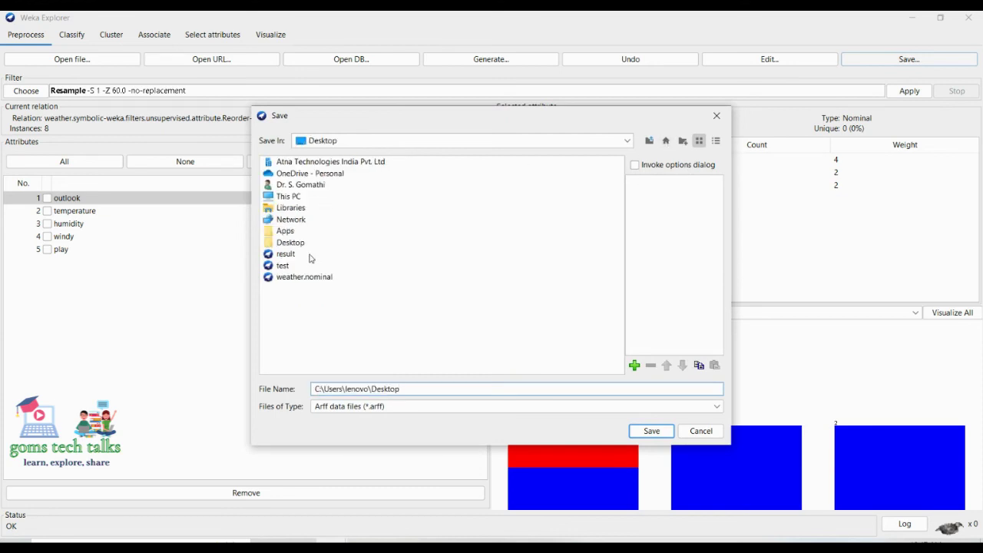
click(294, 198)
double_click(294, 198)
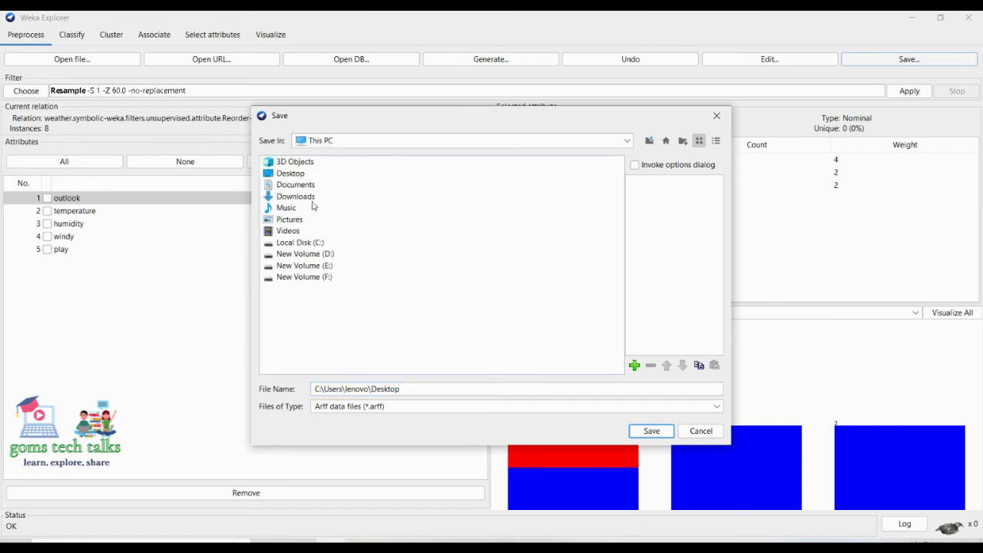
double_click(298, 185)
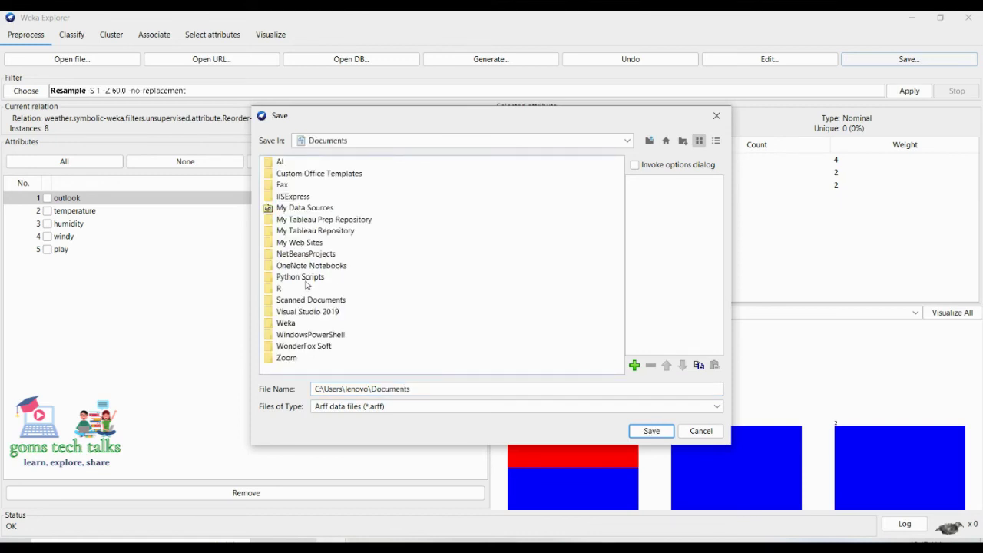
click(292, 325)
double_click(291, 325)
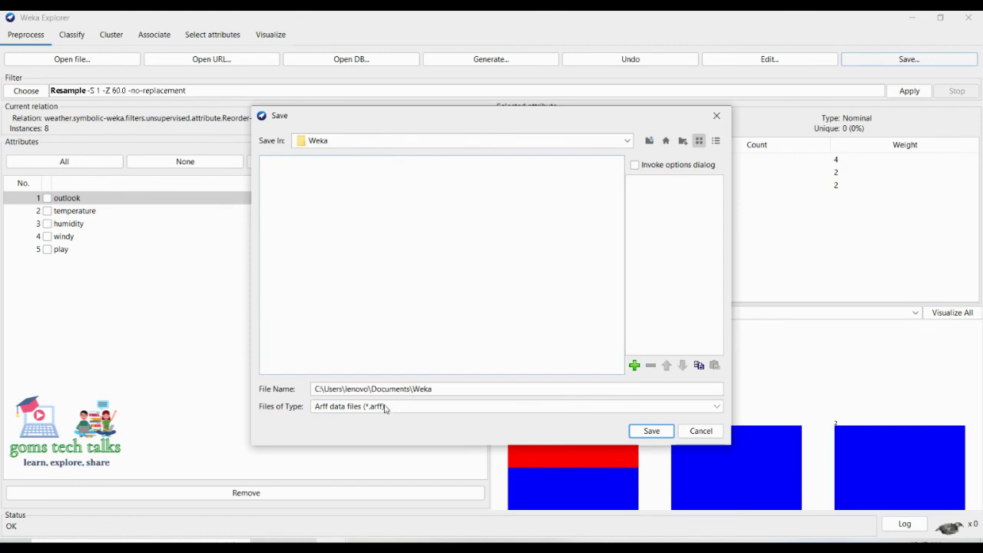
Save the resampled data in ARFF format under the file name Weather training.
click(467, 388)
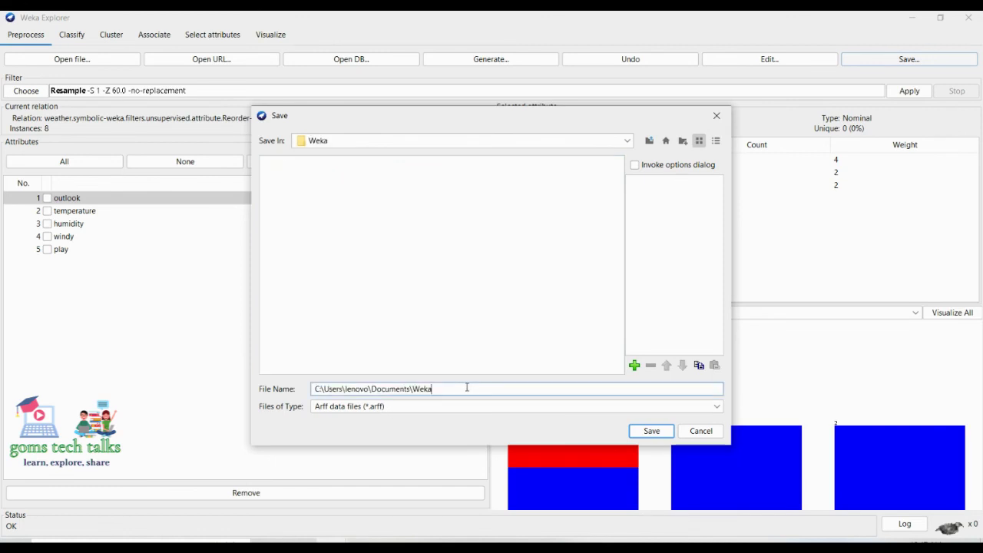
triple_click(467, 387)
text(Wea)
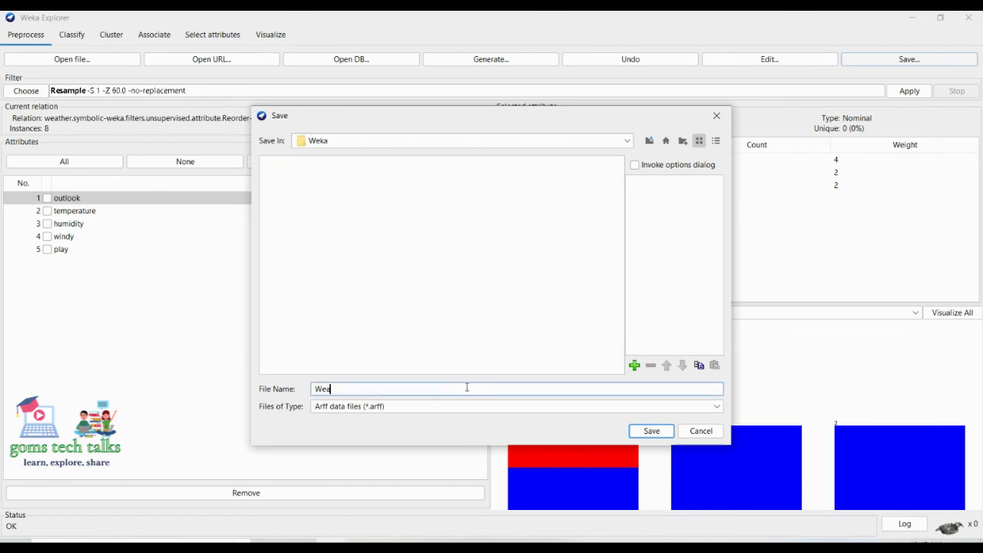
text(ther training)
key(Return)
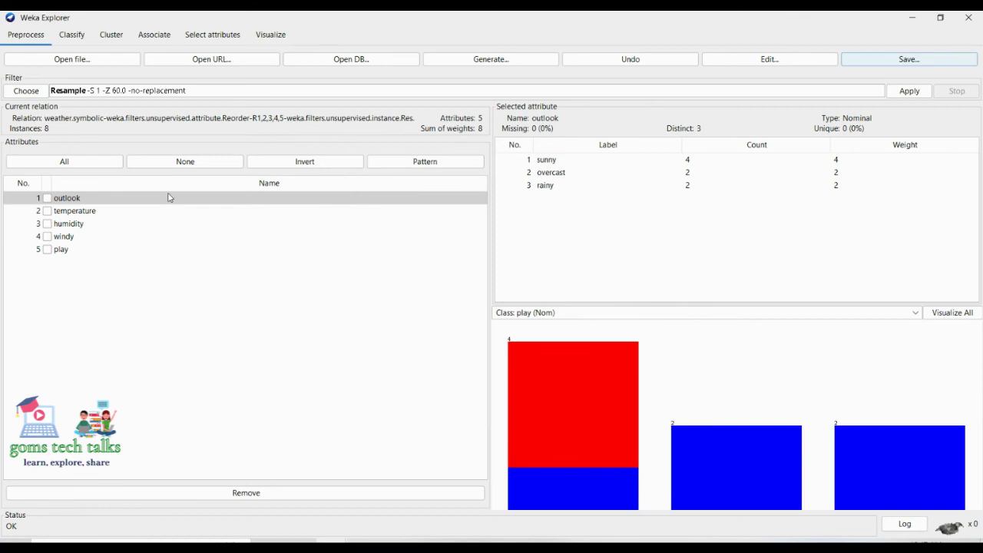
Set the Resample filter's invertSelection option to True and apply the filter to the current data.
click(139, 94)
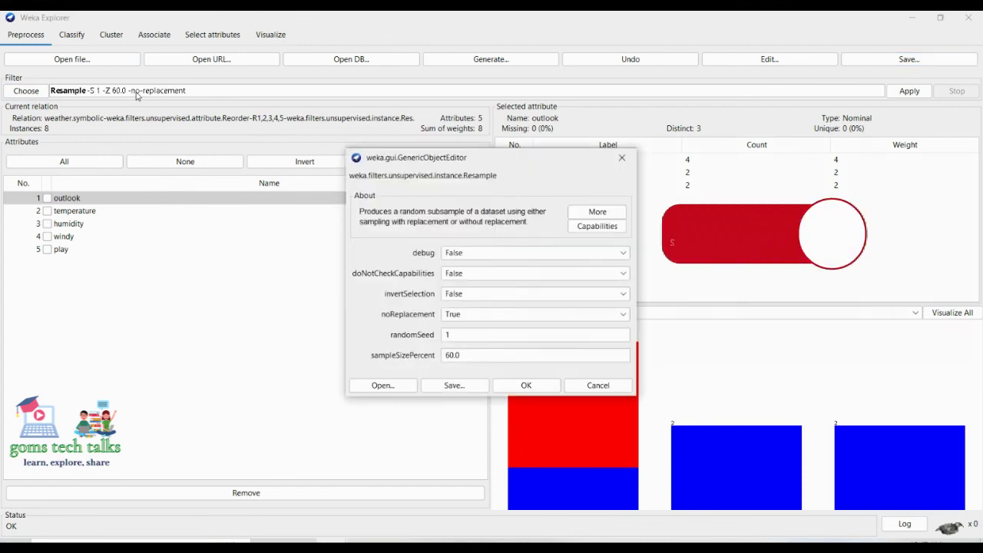
click(473, 298)
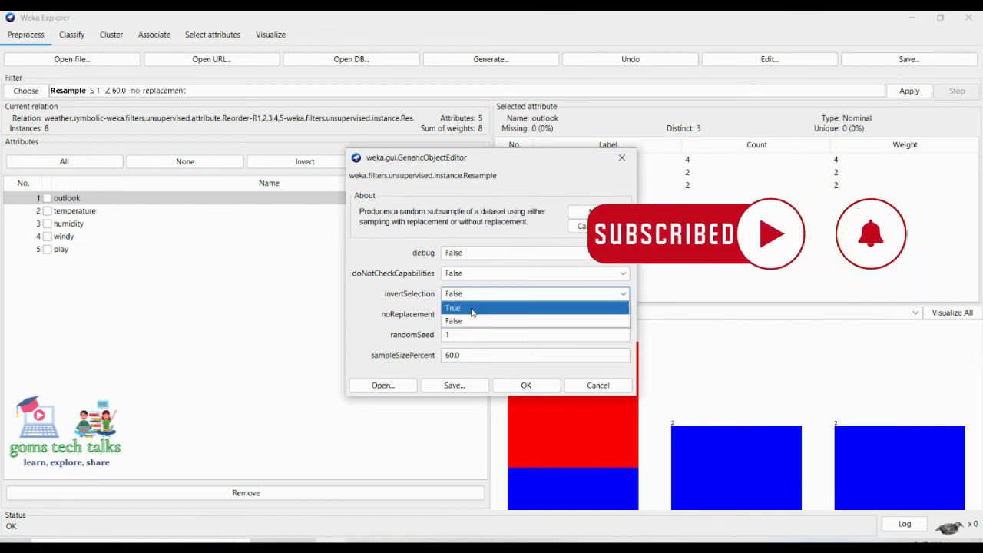
click(471, 308)
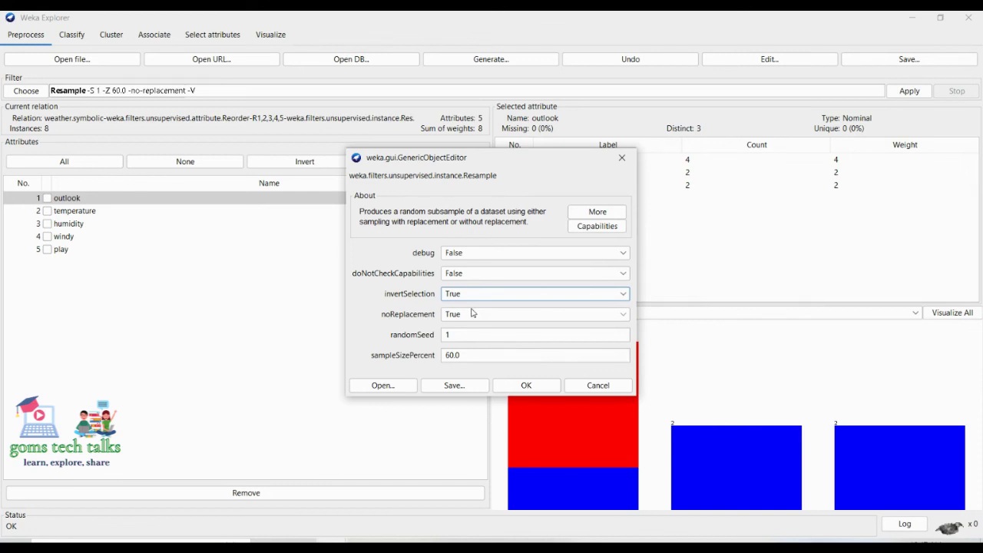
click(529, 386)
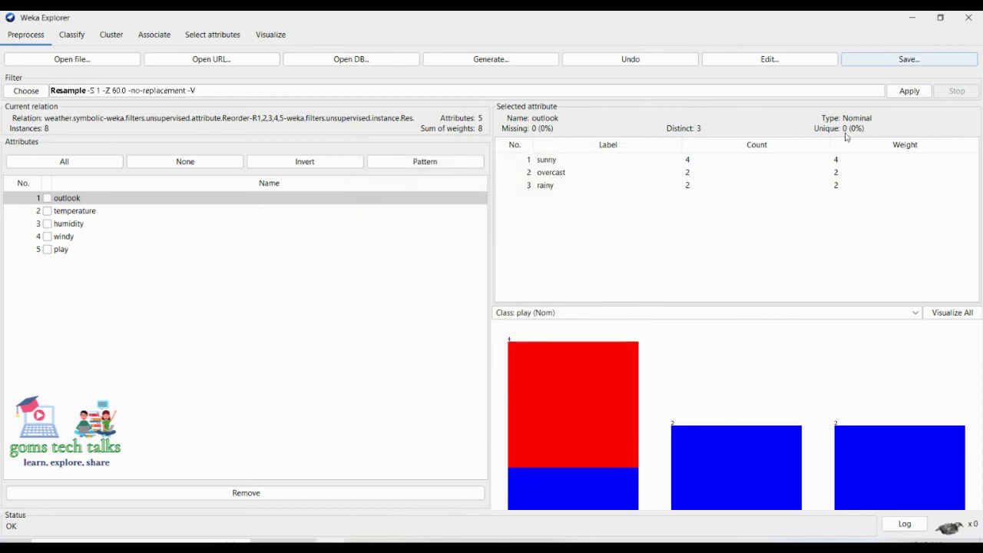
click(922, 96)
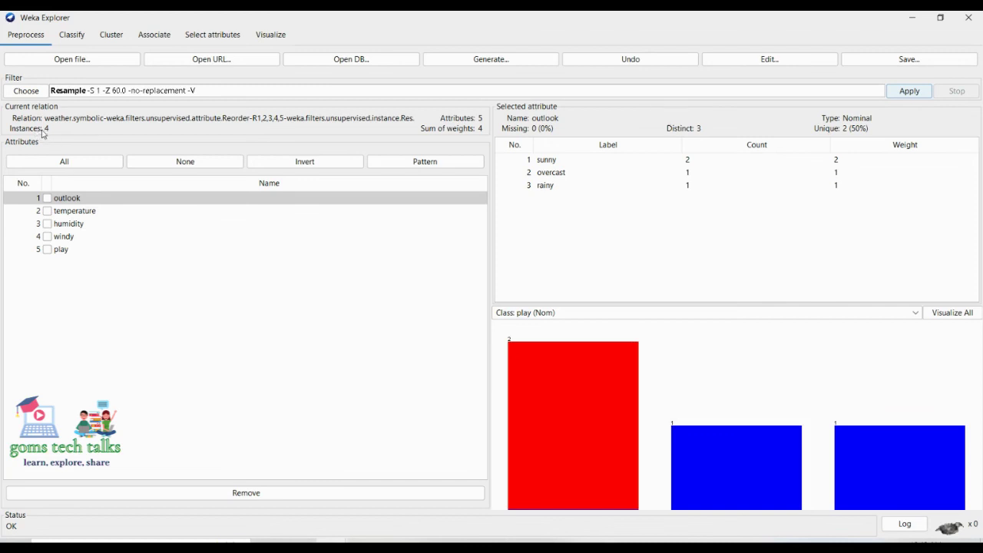
Save the inverted sample in the Weka folder as an ARFF file named Weather test.
click(896, 65)
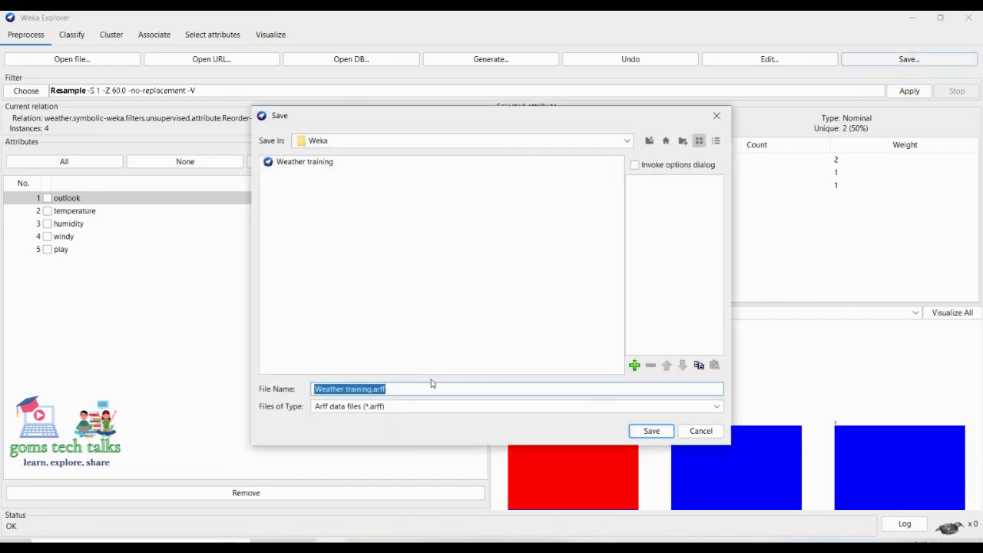
click(406, 389)
key(BackSpace)
key(BackSpace)
key(BackSpace)
key(BackSpace)
key(BackSpace)
key(BackSpace)
key(BackSpace)
text(est)
key(Return)
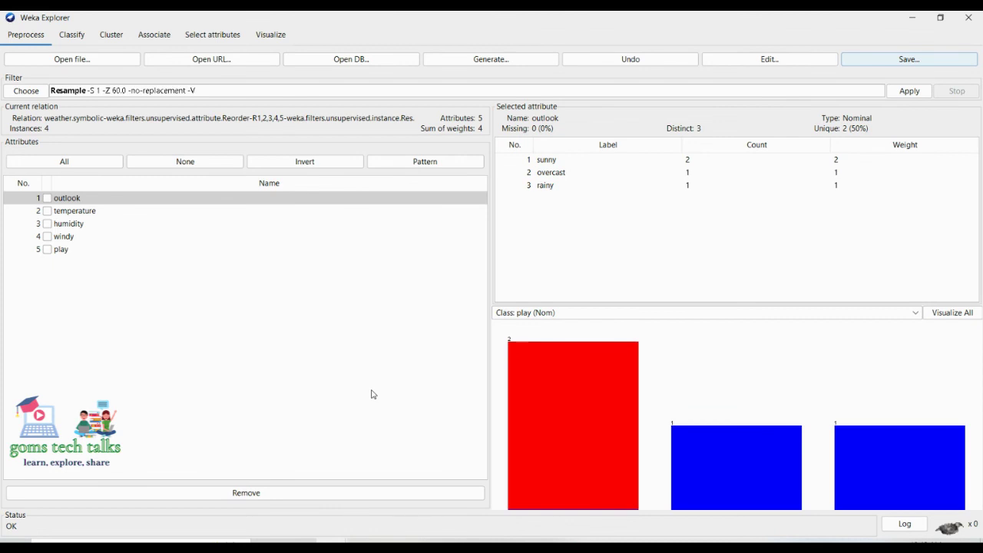
Review the Resample and Randomize filter descriptions and choose the unsupervised instance filter Randomize.
click(31, 92)
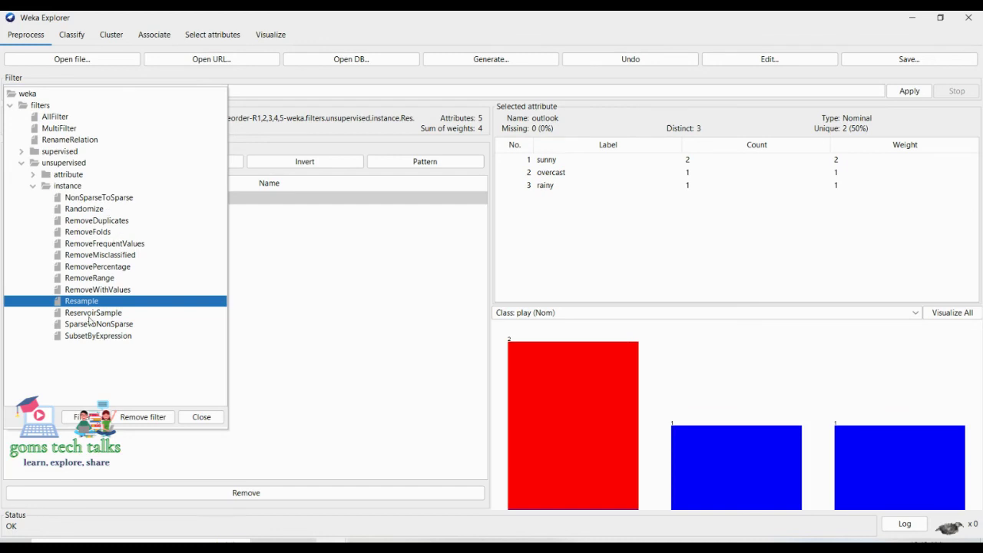
mouse_move(90, 308)
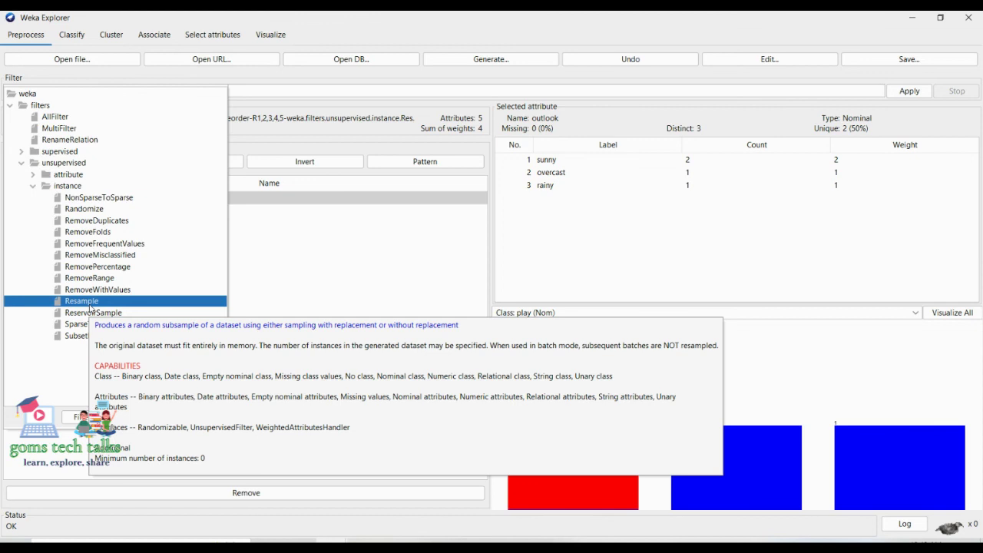
mouse_move(101, 211)
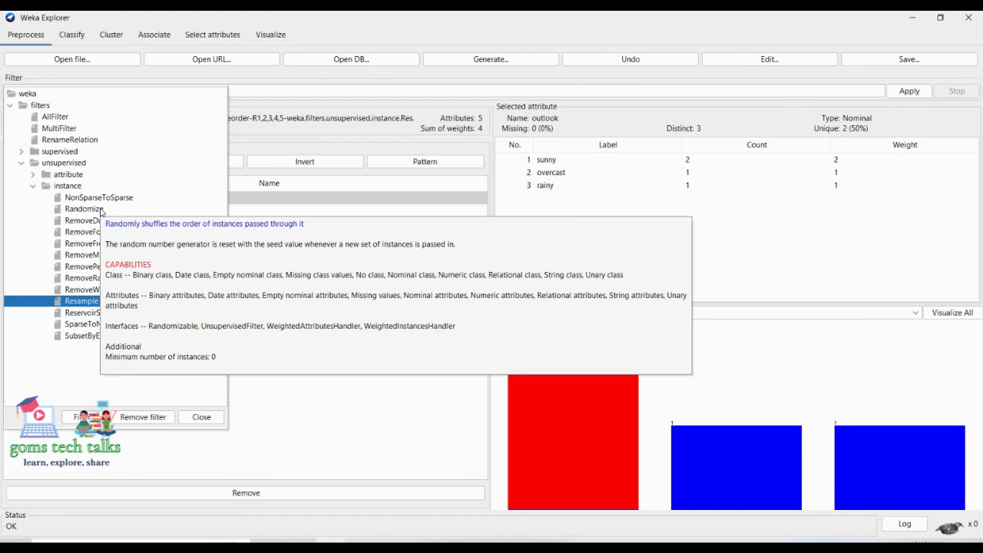
click(100, 211)
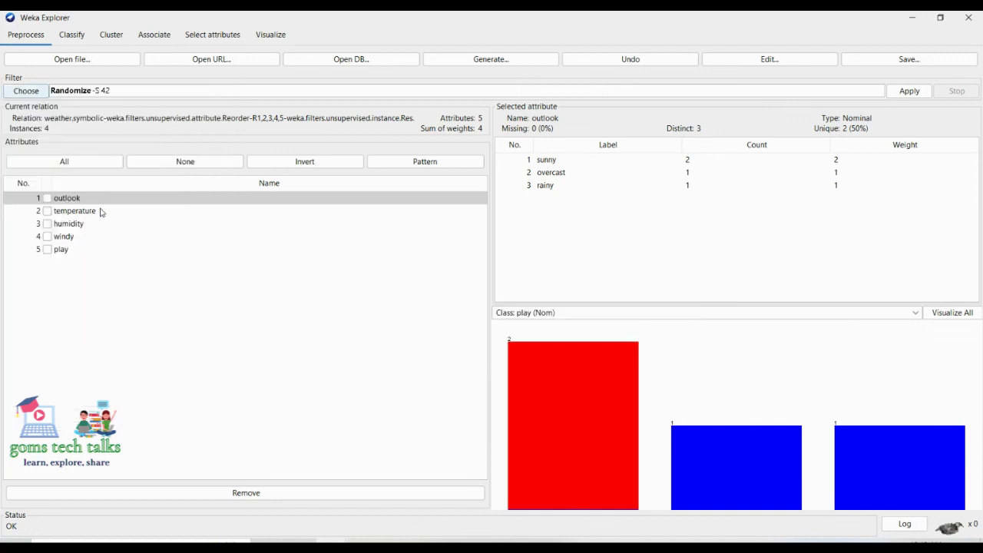